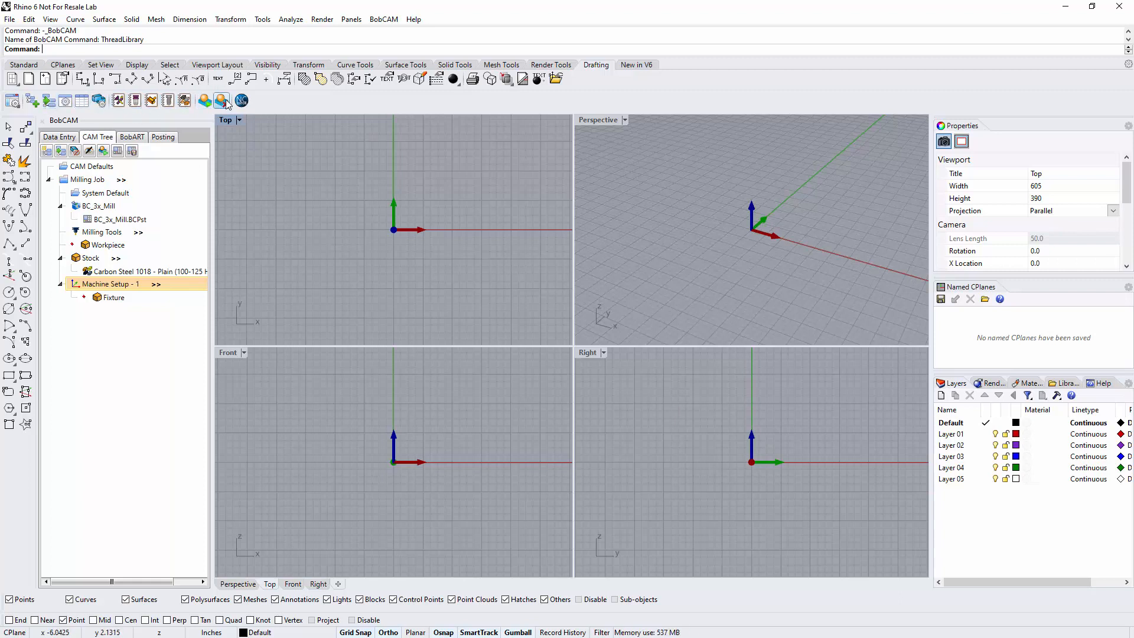
{"action": "left_click", "coordinate": [92, 166]}
{"action": "right_click", "coordinate": [93, 168]}
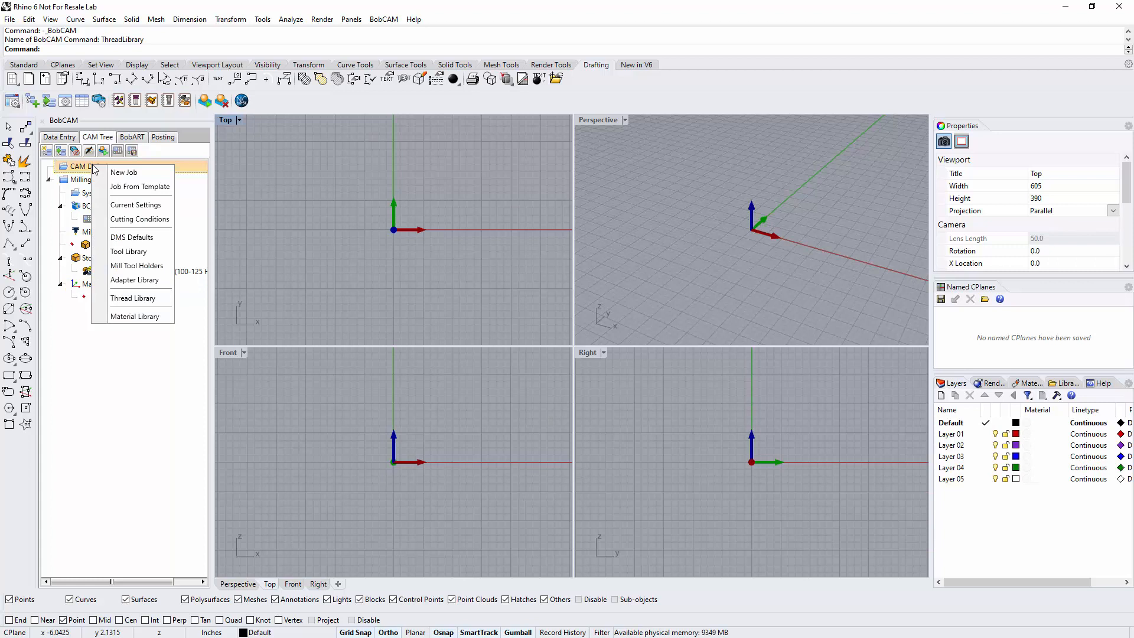
{"action": "left_click", "coordinate": [85, 166]}
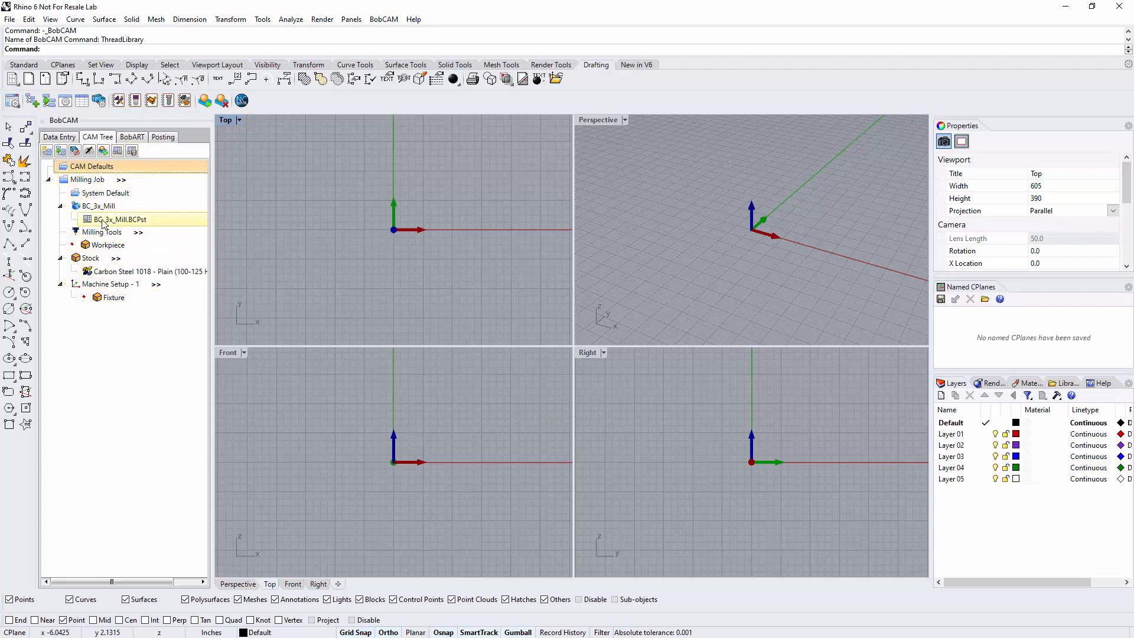
Delete the Milling Job from the CAM tree and confirm the deletion
{"action": "right_click", "coordinate": [98, 179]}
{"action": "left_click", "coordinate": [152, 454]}
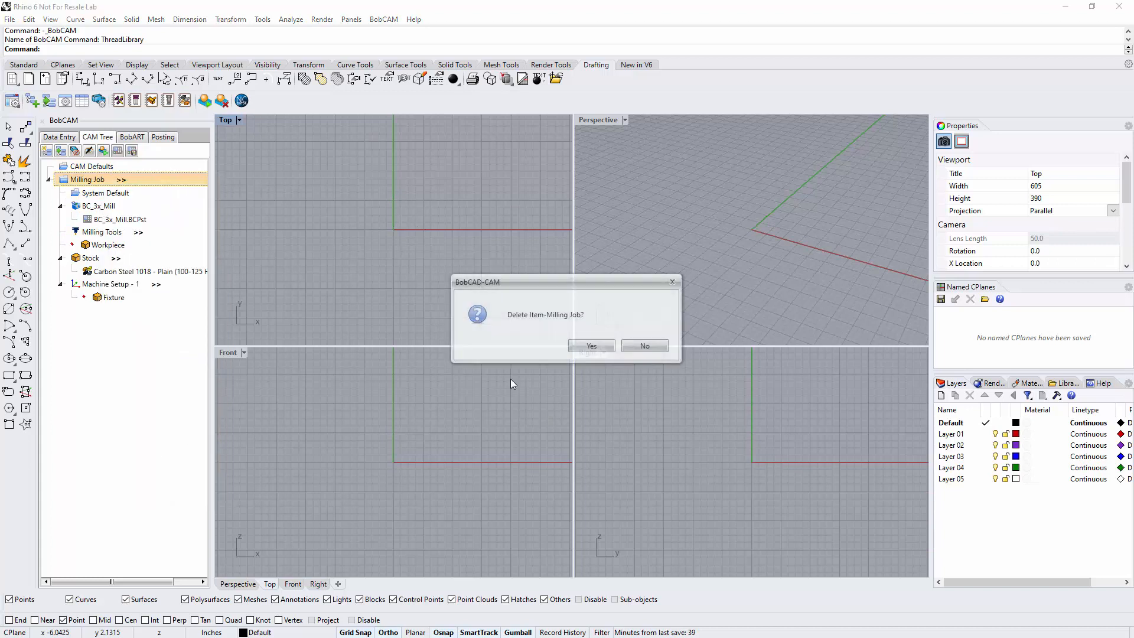
{"action": "left_click", "coordinate": [586, 345]}
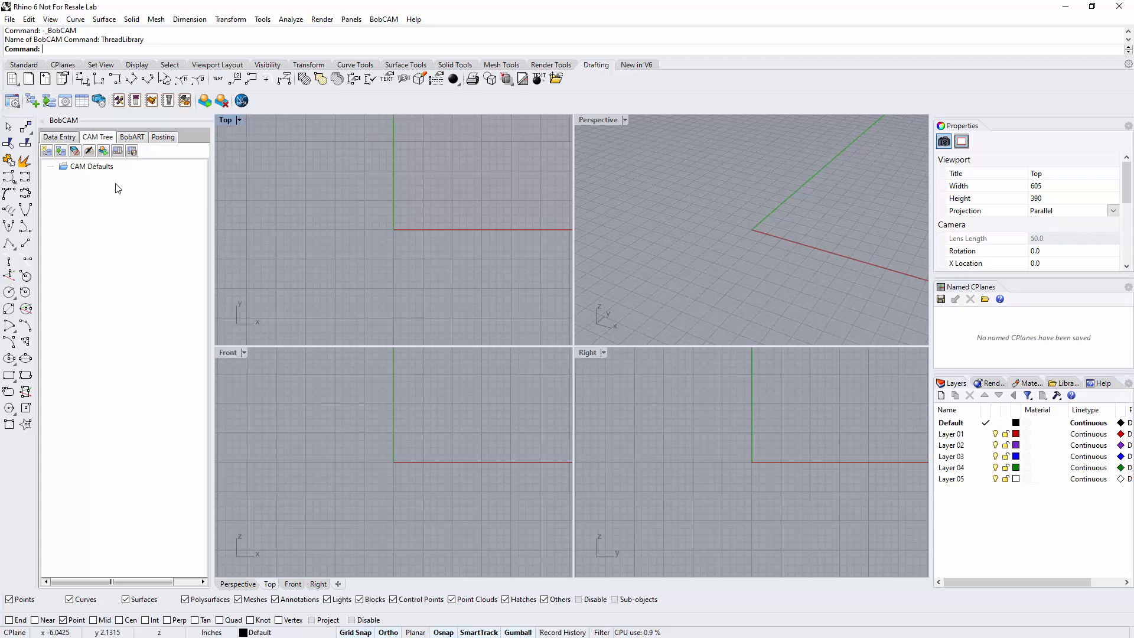
Open the Tool Library from the CAM Defaults and browse the drill, mill and generic tool categories
{"action": "right_click", "coordinate": [107, 168]}
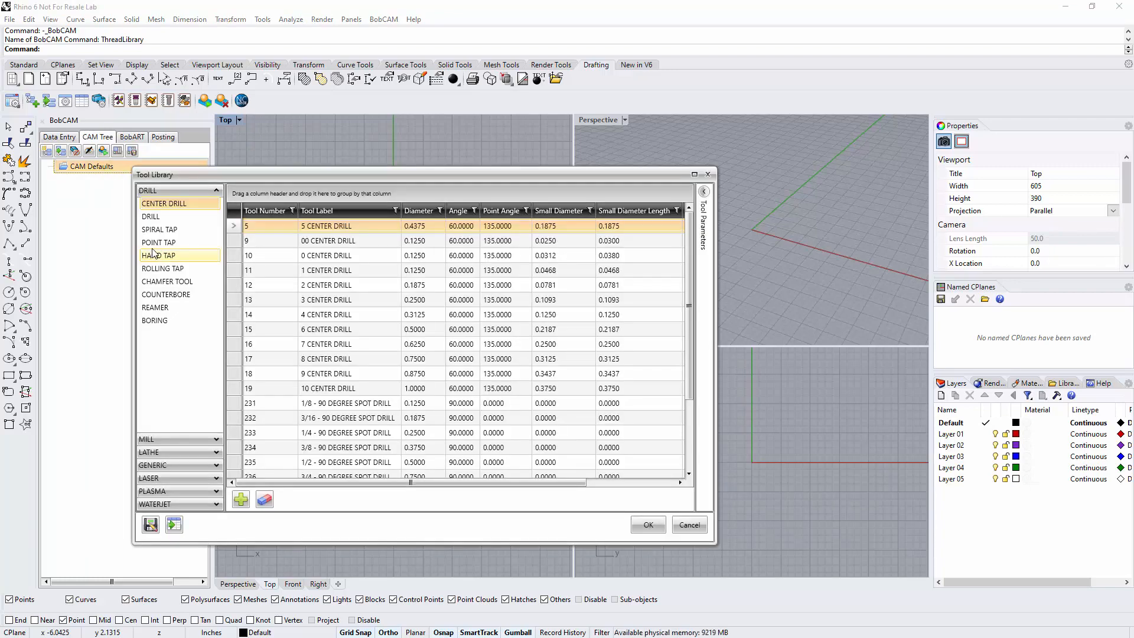
{"action": "left_click", "coordinate": [217, 191]}
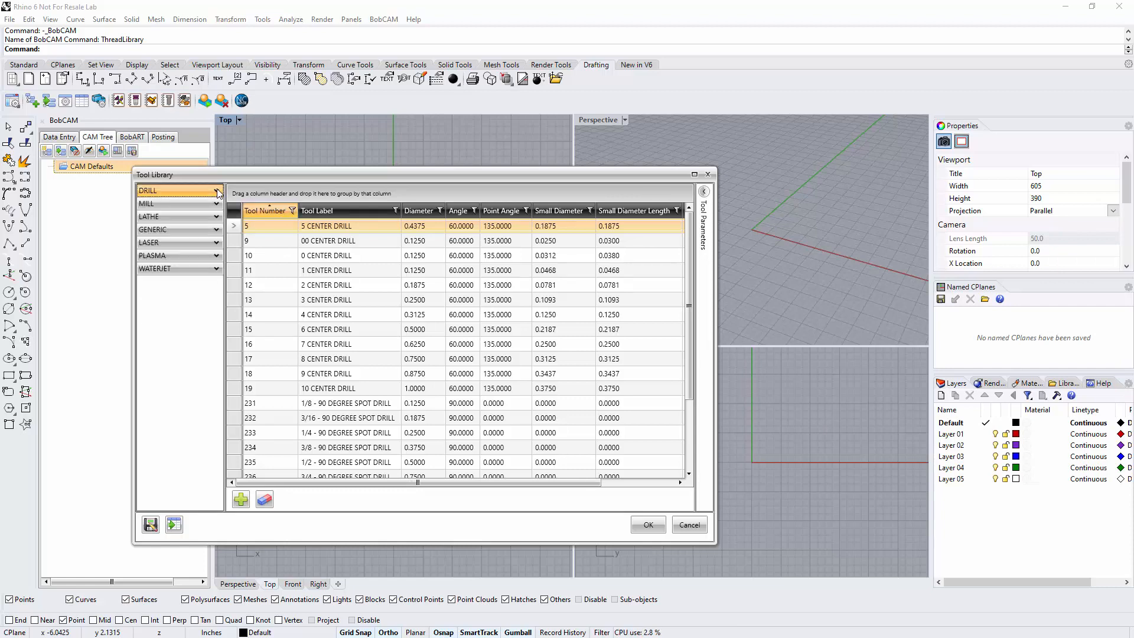
{"action": "left_click", "coordinate": [161, 203]}
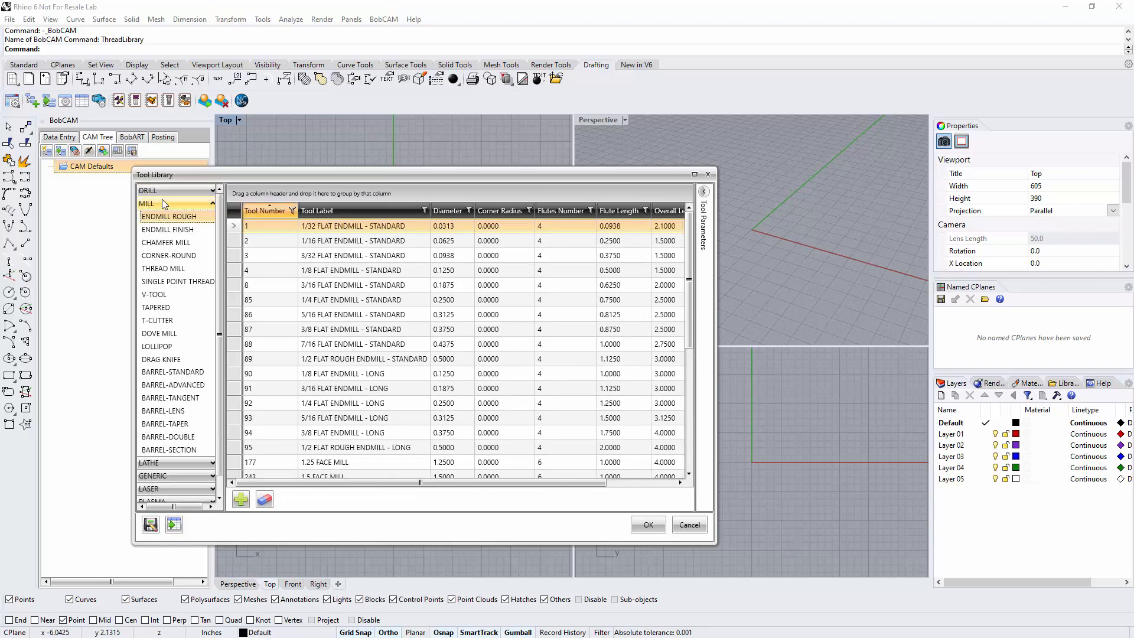
{"action": "left_click", "coordinate": [161, 203]}
{"action": "left_click", "coordinate": [163, 230]}
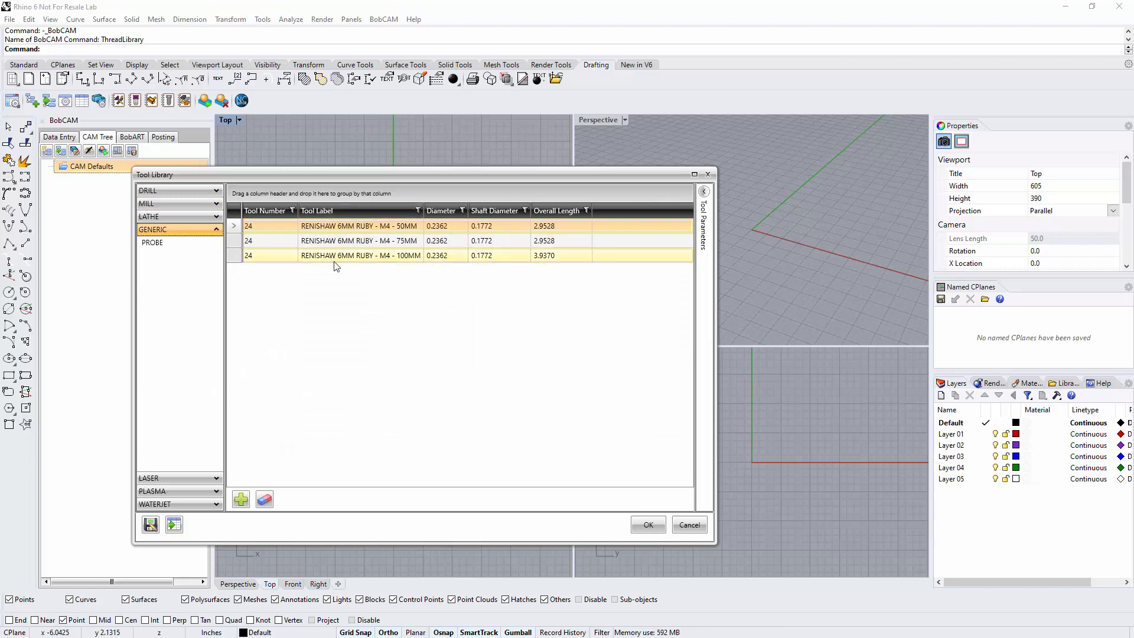
{"action": "left_click", "coordinate": [189, 230]}
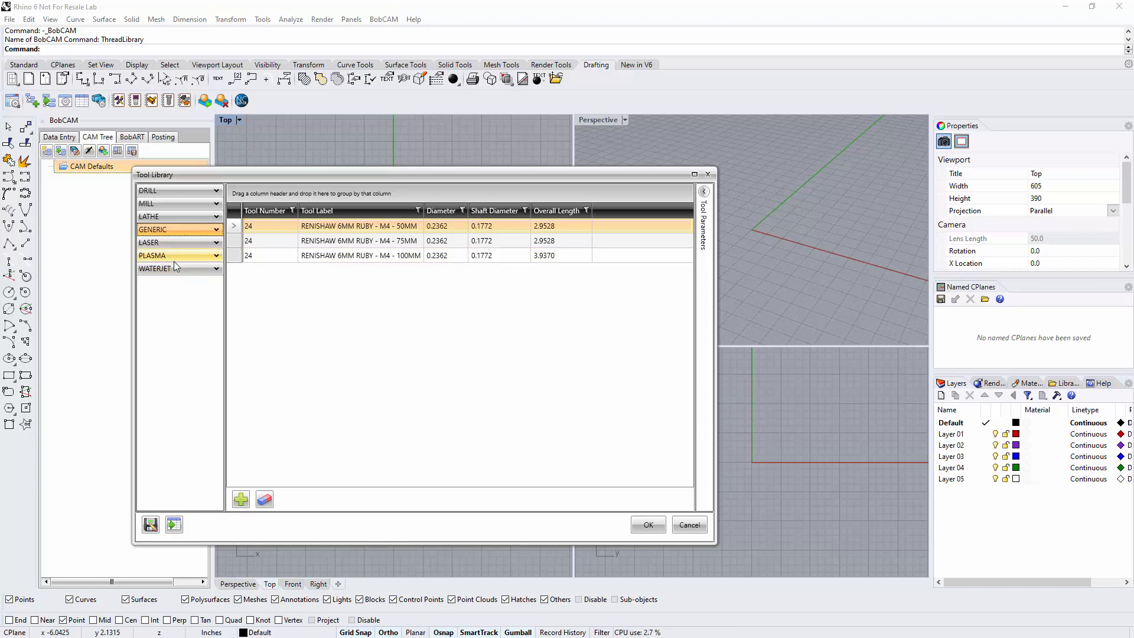
Examine the ENDMILL ROUGH tool list in the mill category, including its dimension and tool material columns
{"action": "left_click", "coordinate": [164, 203]}
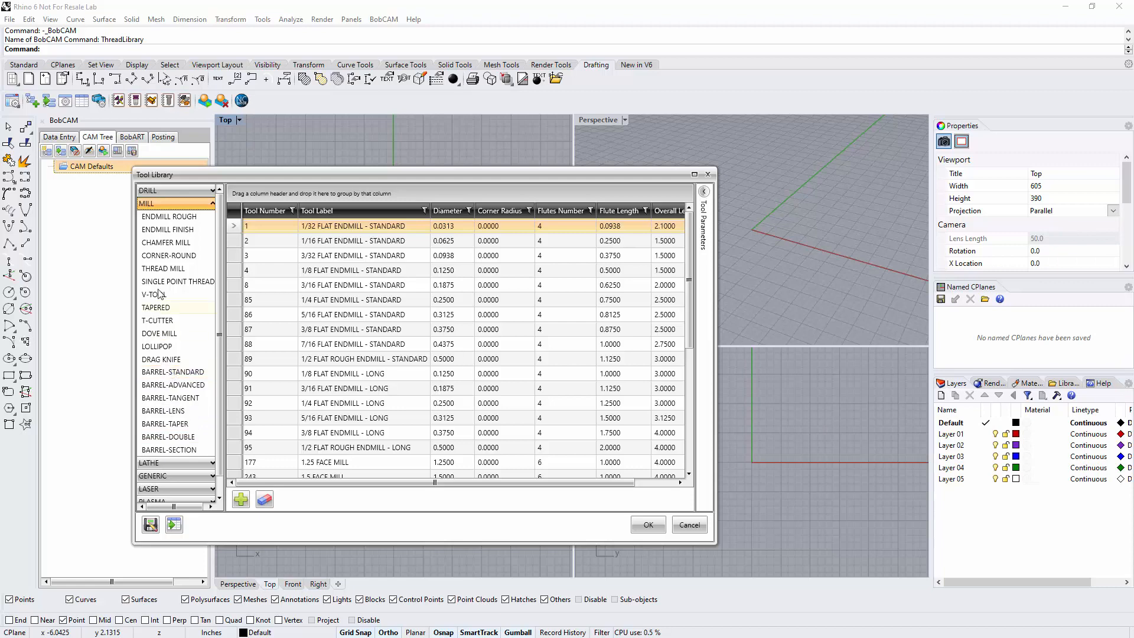
{"action": "left_click", "coordinate": [166, 217]}
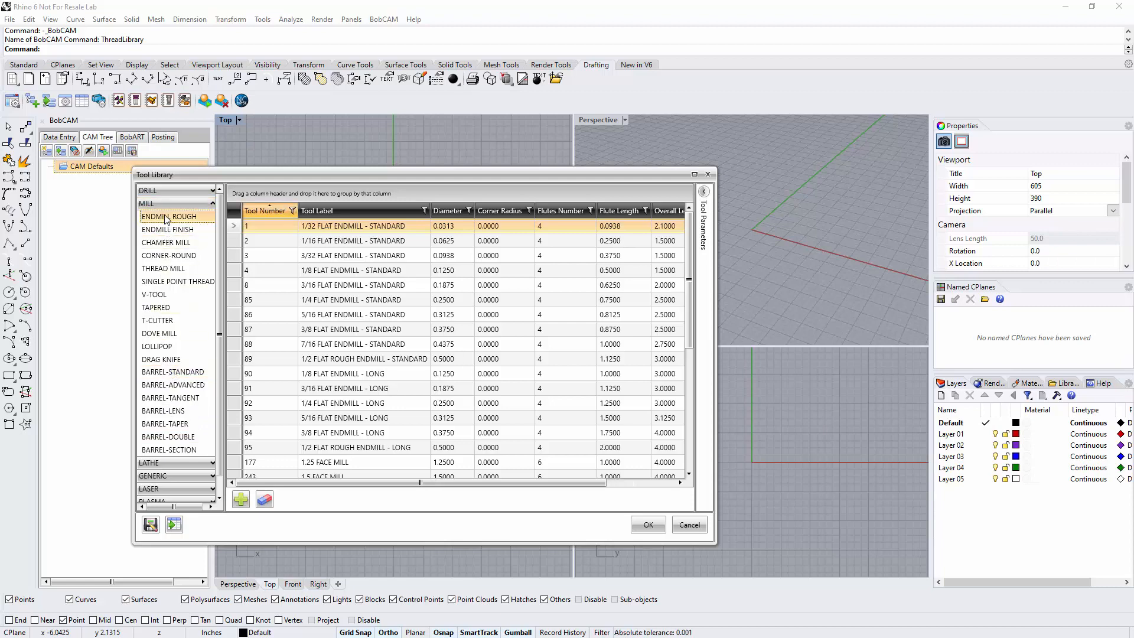
{"action": "scroll", "coordinate": [414, 274], "scroll_direction": "down", "scroll_amount": 4}
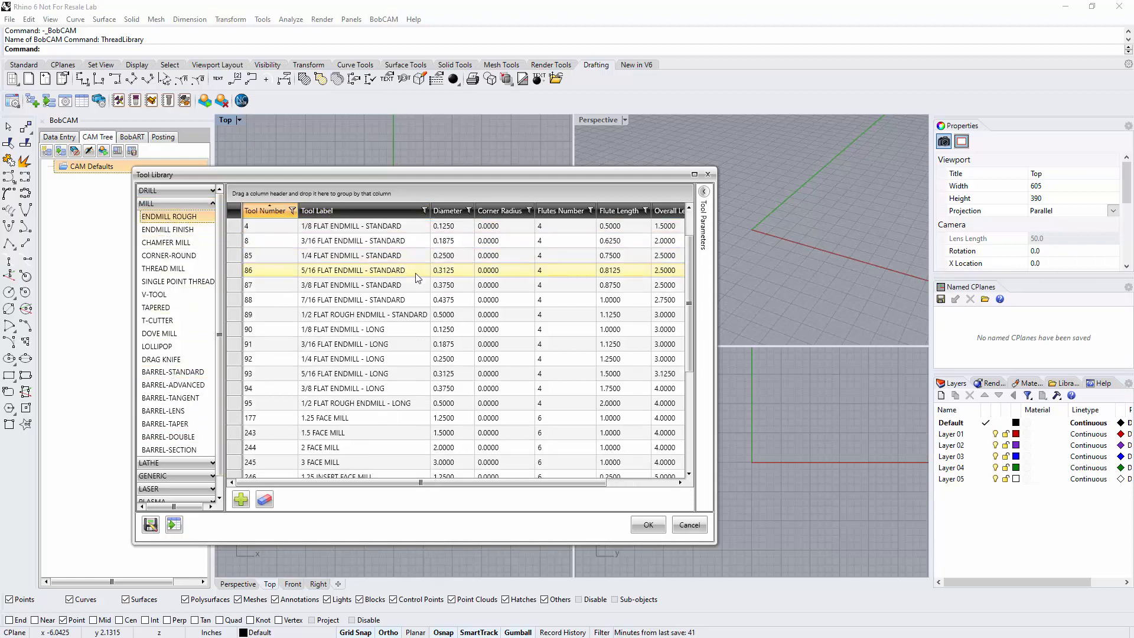
{"action": "scroll", "coordinate": [414, 277], "scroll_direction": "up", "scroll_amount": 4}
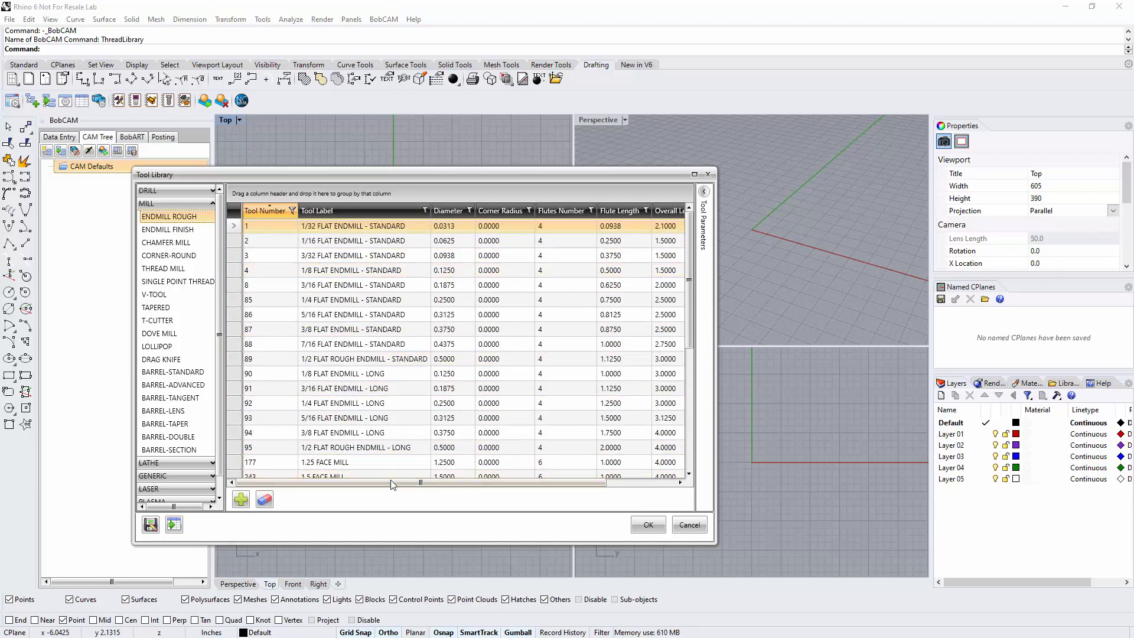
{"action": "left_click_drag", "start_coordinate": [392, 483], "coordinate": [365, 464]}
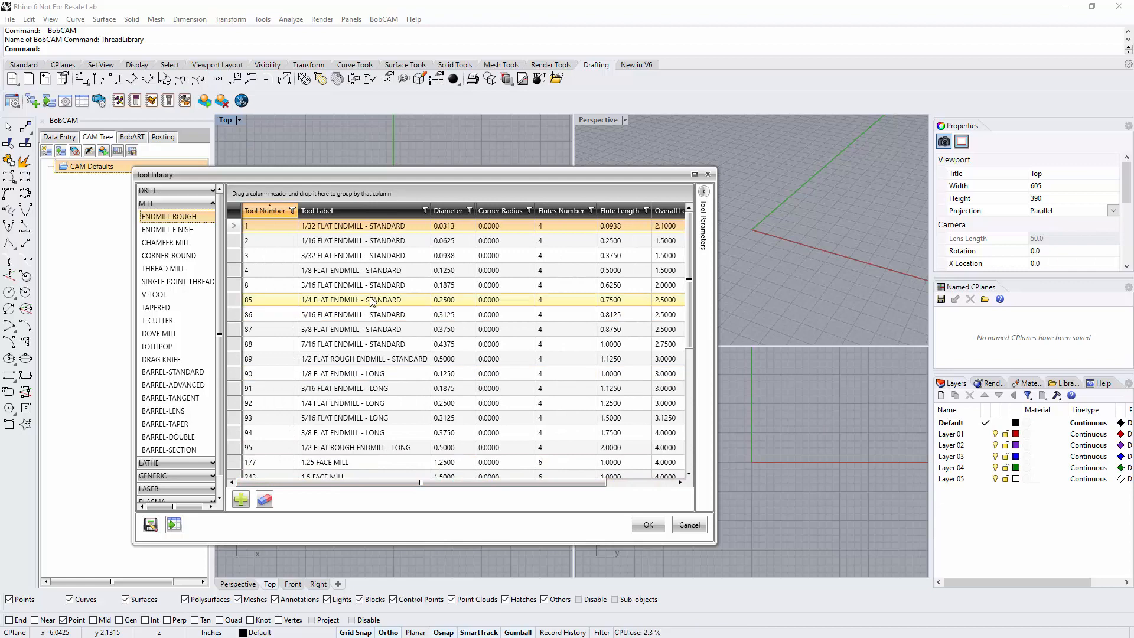
{"action": "left_click_drag", "start_coordinate": [384, 481], "coordinate": [458, 481]}
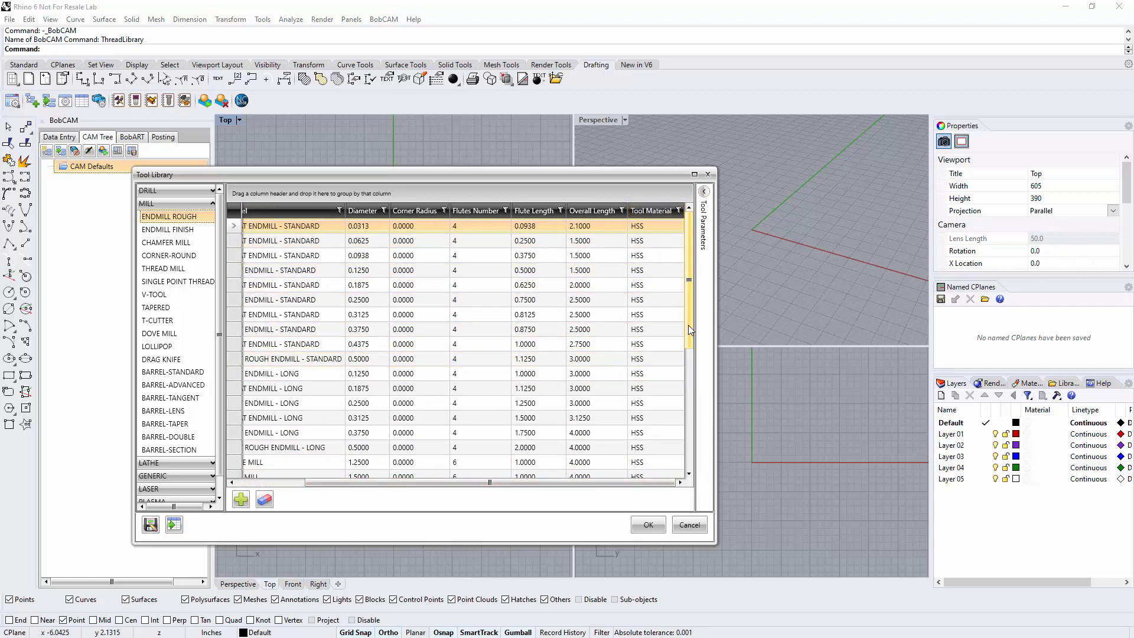
{"action": "left_click_drag", "start_coordinate": [689, 325], "coordinate": [707, 302]}
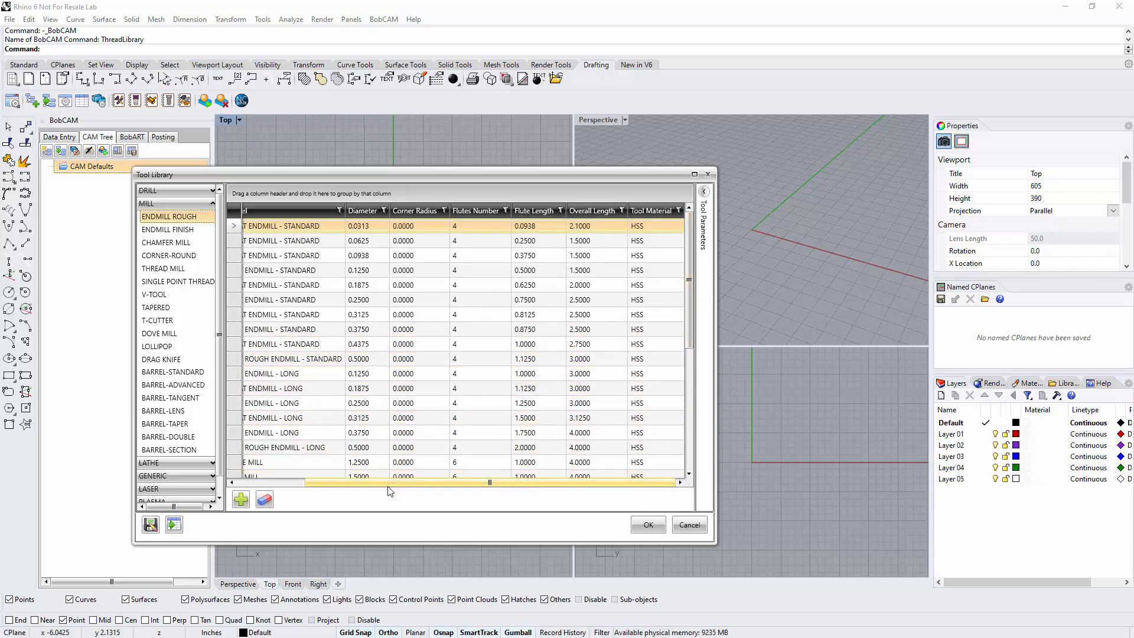
{"action": "left_click_drag", "start_coordinate": [389, 483], "coordinate": [320, 483]}
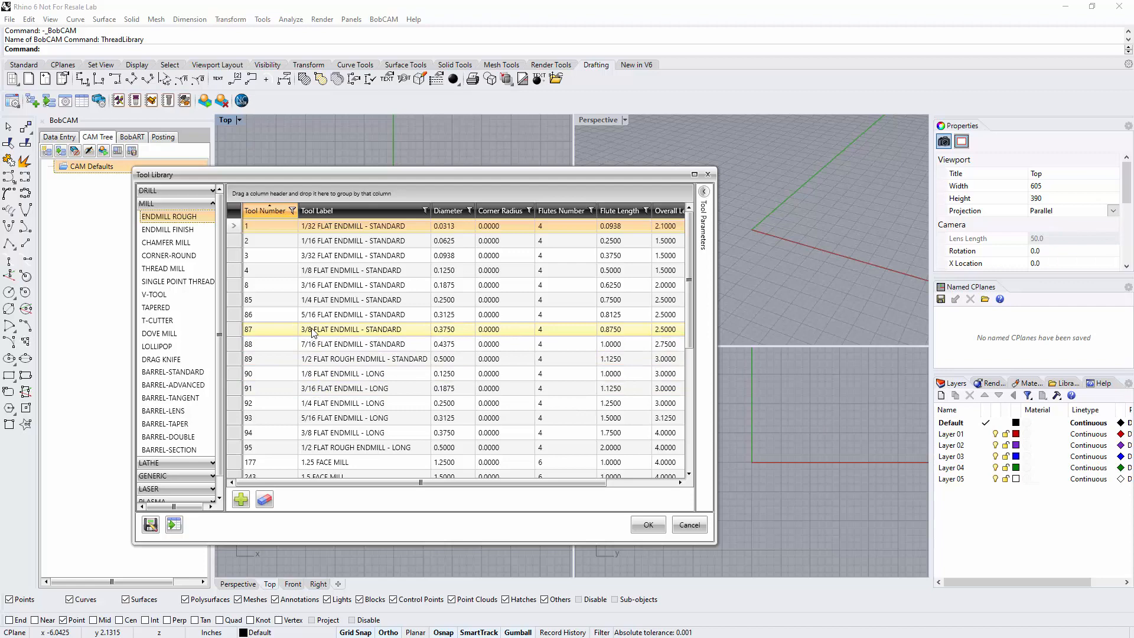
Select the 3/8 FLAT ENDMILL - STANDARD roughing tool and show its tool parameters
{"action": "double_click", "coordinate": [388, 330]}
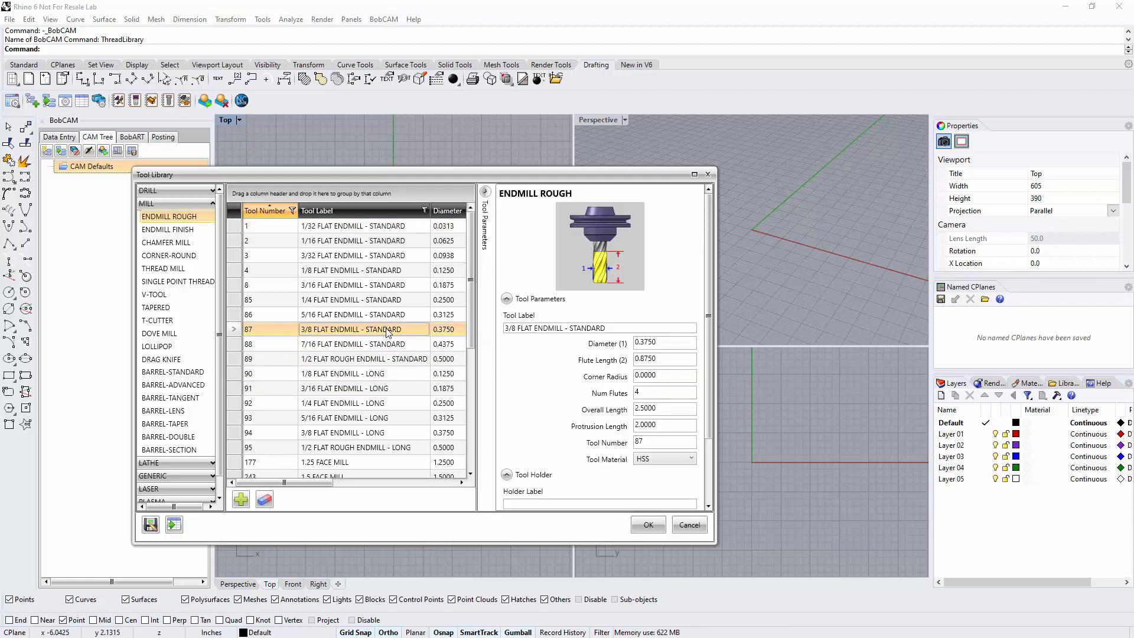
{"action": "left_click", "coordinate": [485, 192]}
{"action": "left_click", "coordinate": [706, 191]}
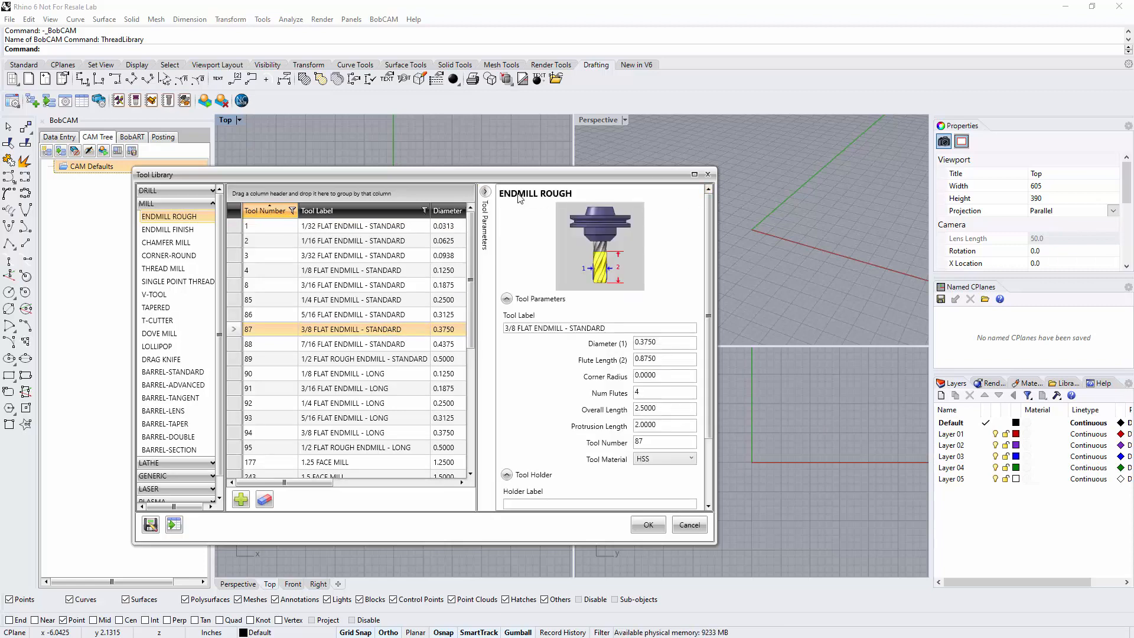
{"action": "left_click", "coordinate": [485, 191]}
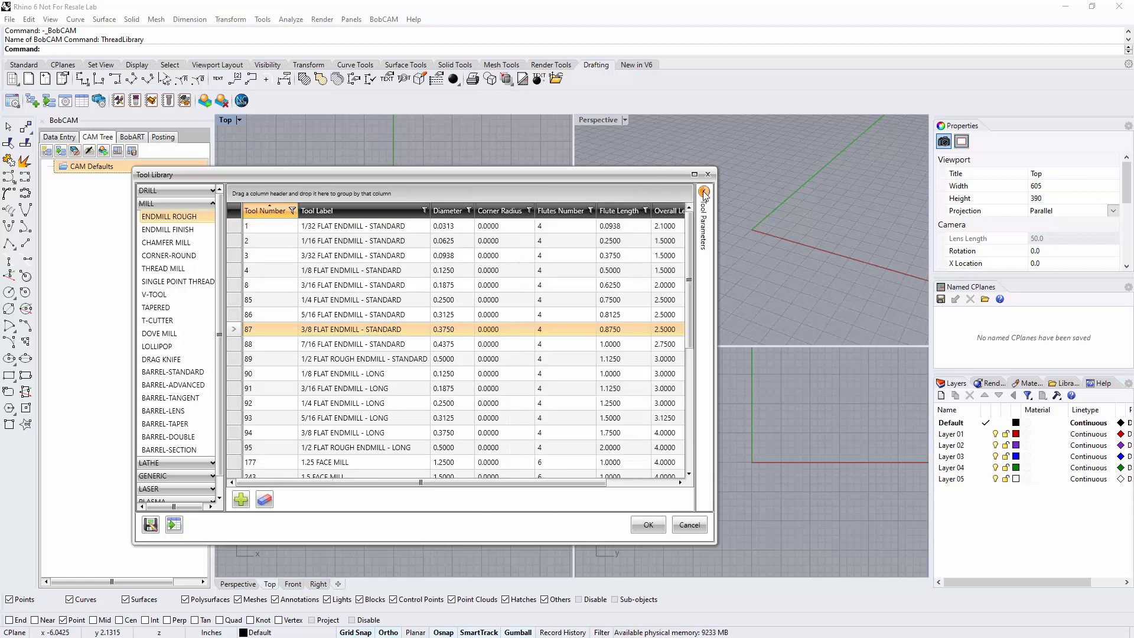
{"action": "left_click", "coordinate": [705, 192]}
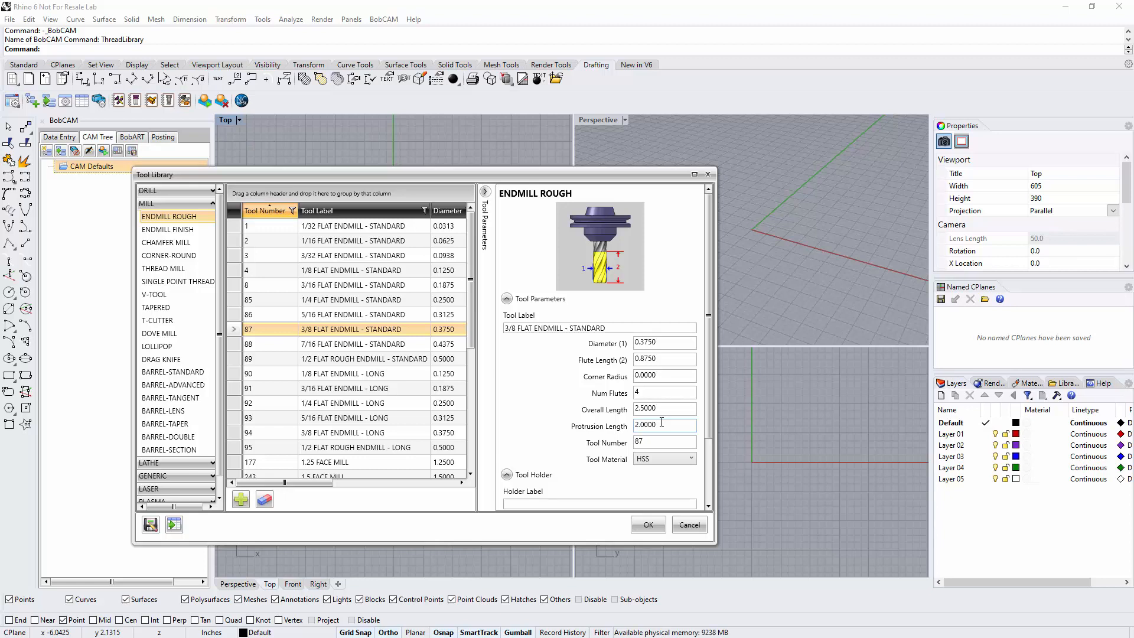
Set the tool material of the 3/8 flat endmill to CARBIDE
{"action": "scroll", "coordinate": [647, 443], "scroll_direction": "down", "scroll_amount": 2}
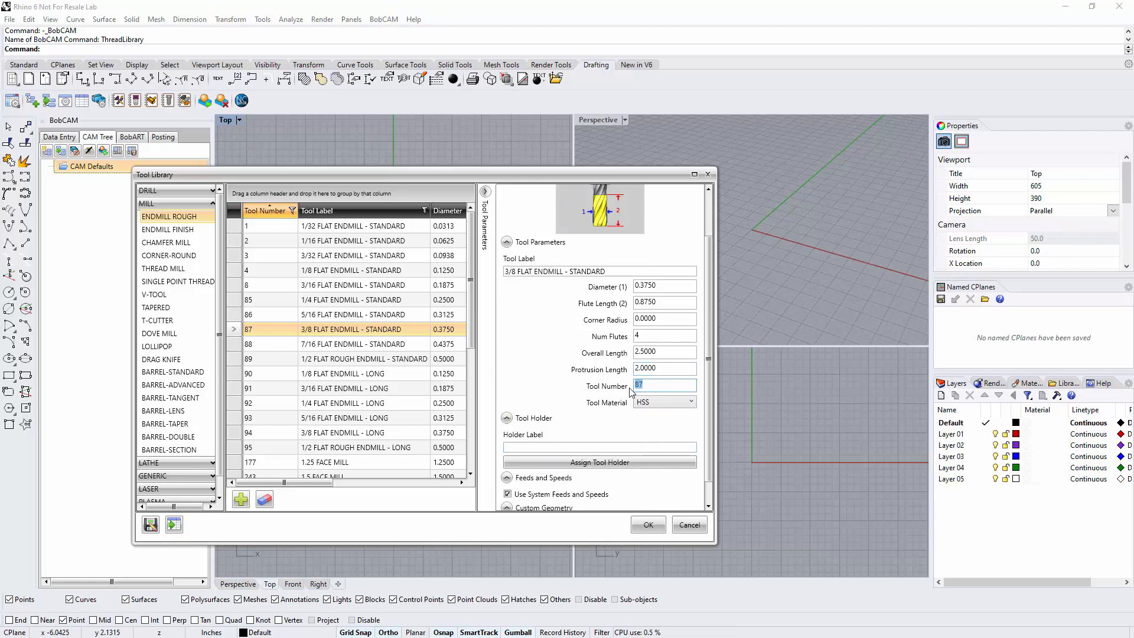
{"action": "left_click", "coordinate": [661, 404]}
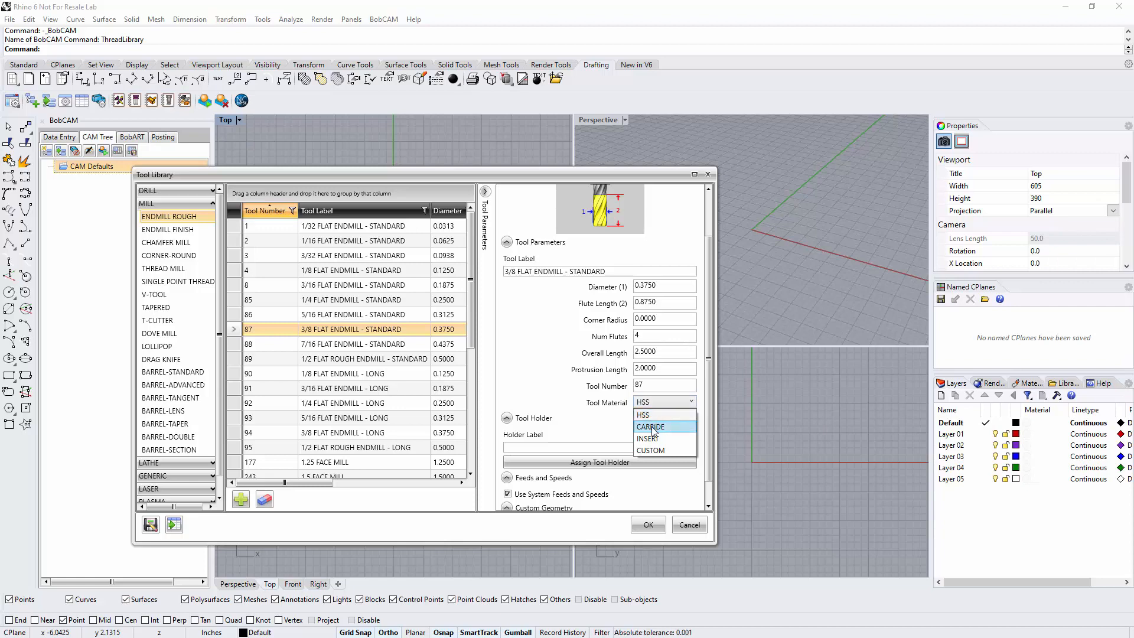
{"action": "left_click", "coordinate": [652, 427]}
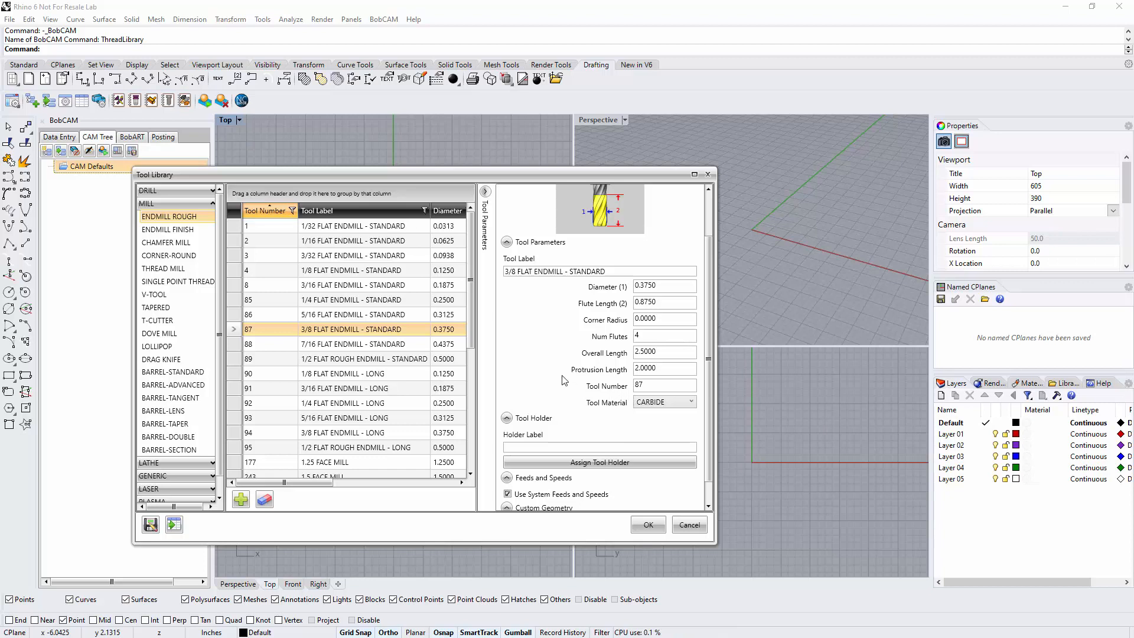
Open the tool holder assignment for the endmill and review the arbors of the CAT 50, BT 40 and CAT 40 holders
{"action": "scroll", "coordinate": [578, 372], "scroll_direction": "down", "scroll_amount": 1}
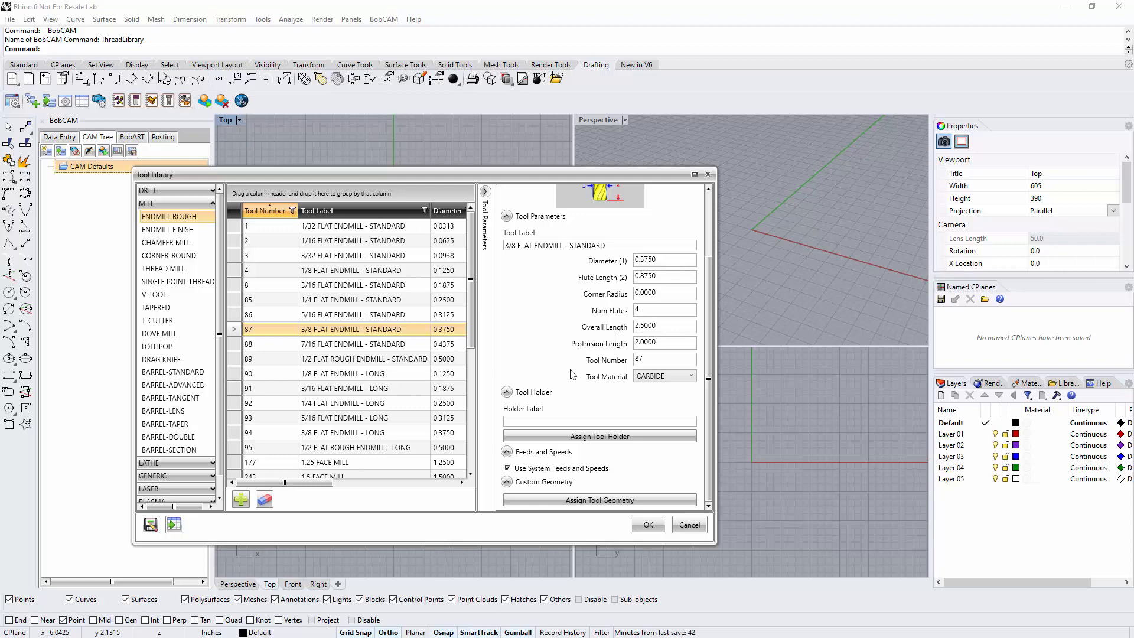
{"action": "left_click", "coordinate": [572, 438]}
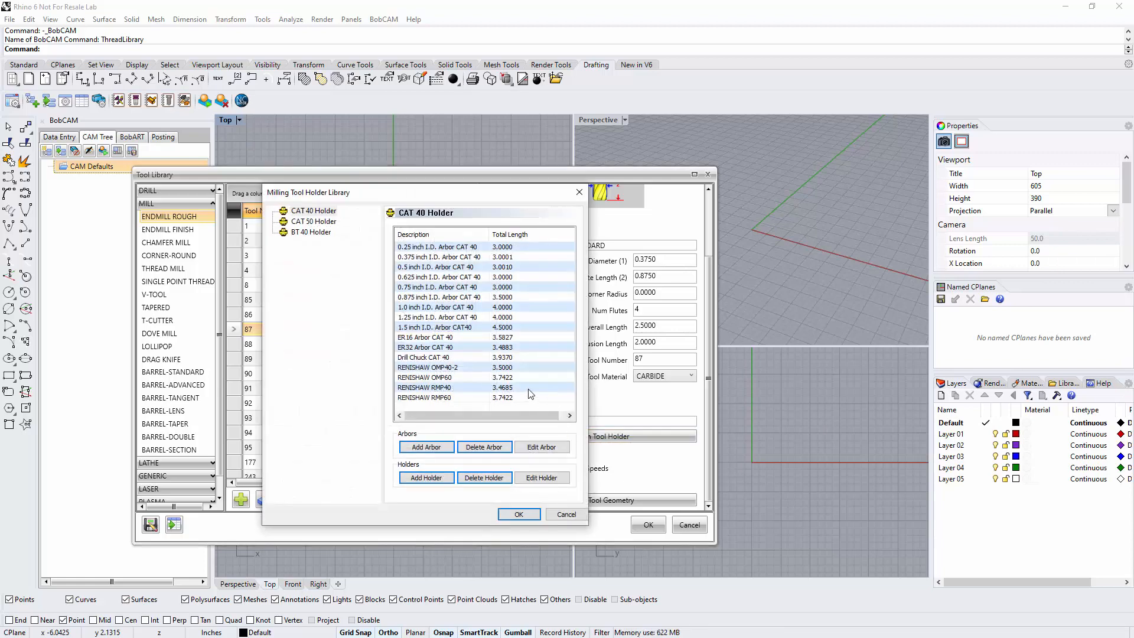
{"action": "left_click", "coordinate": [314, 222]}
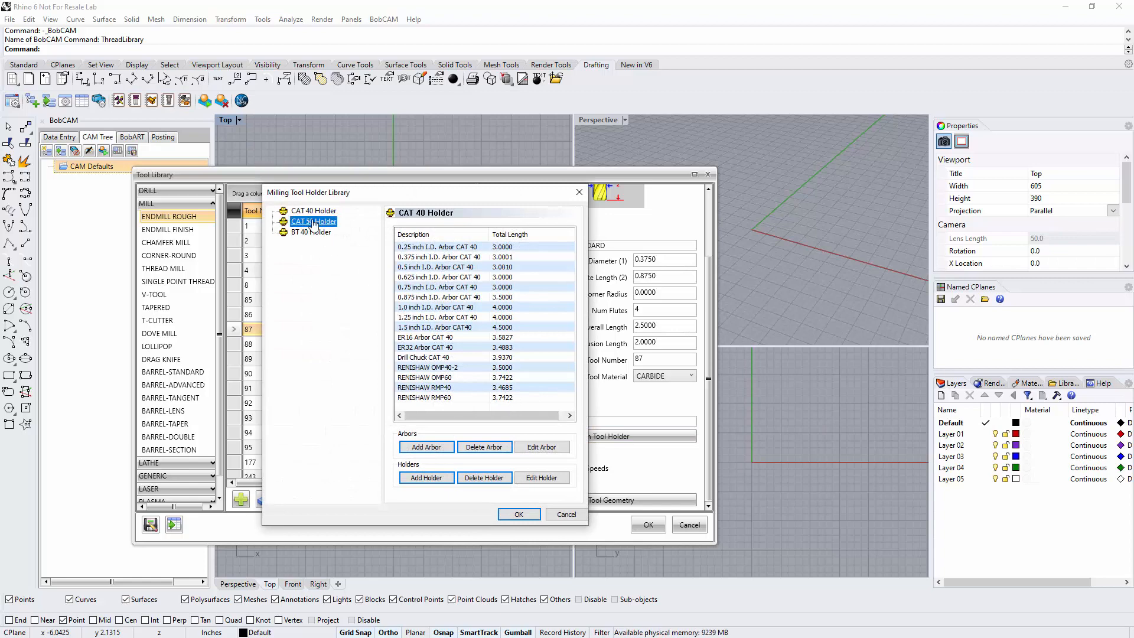
{"action": "left_click", "coordinate": [312, 232]}
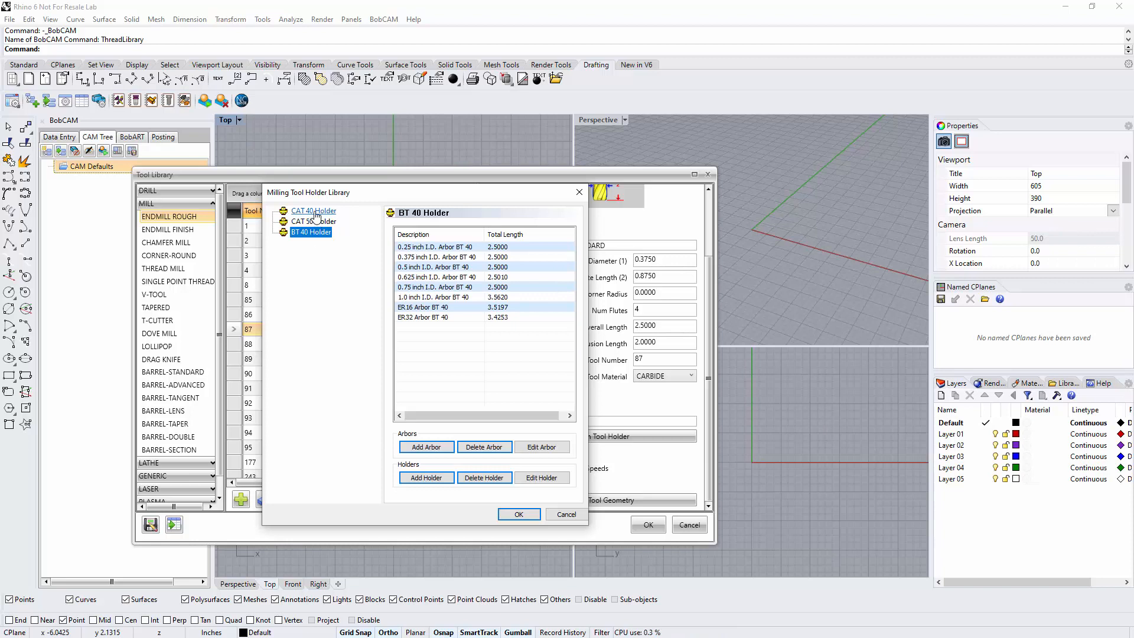
{"action": "left_click", "coordinate": [313, 212]}
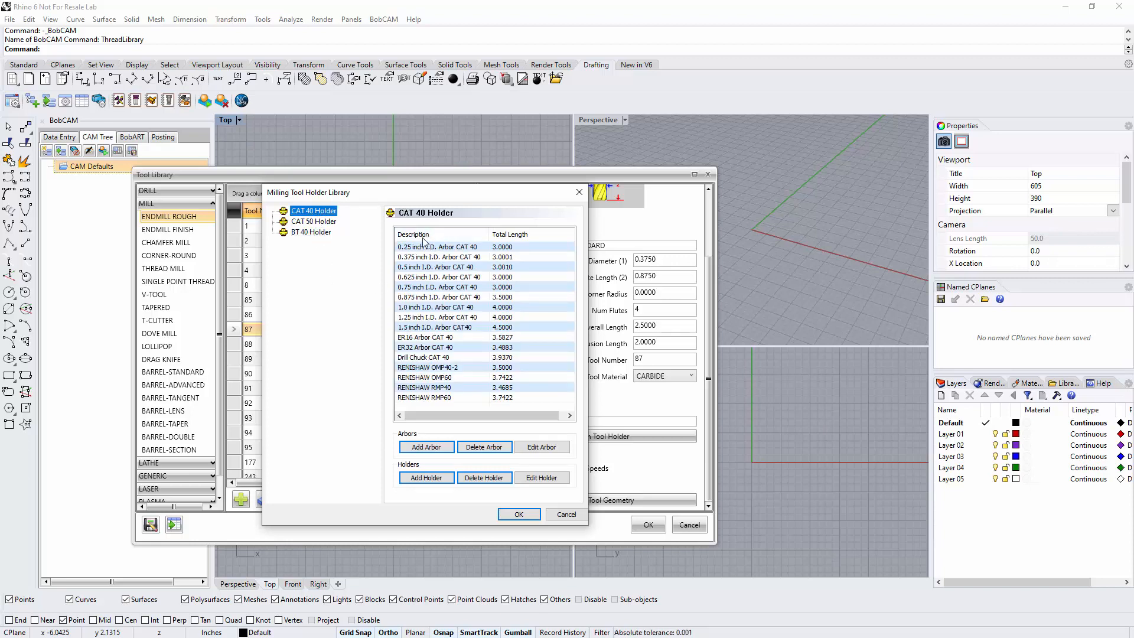
Open the Drill Chuck CAT 40 arbor definition and examine the height and diameter of its first cylinder element
{"action": "double_click", "coordinate": [420, 358]}
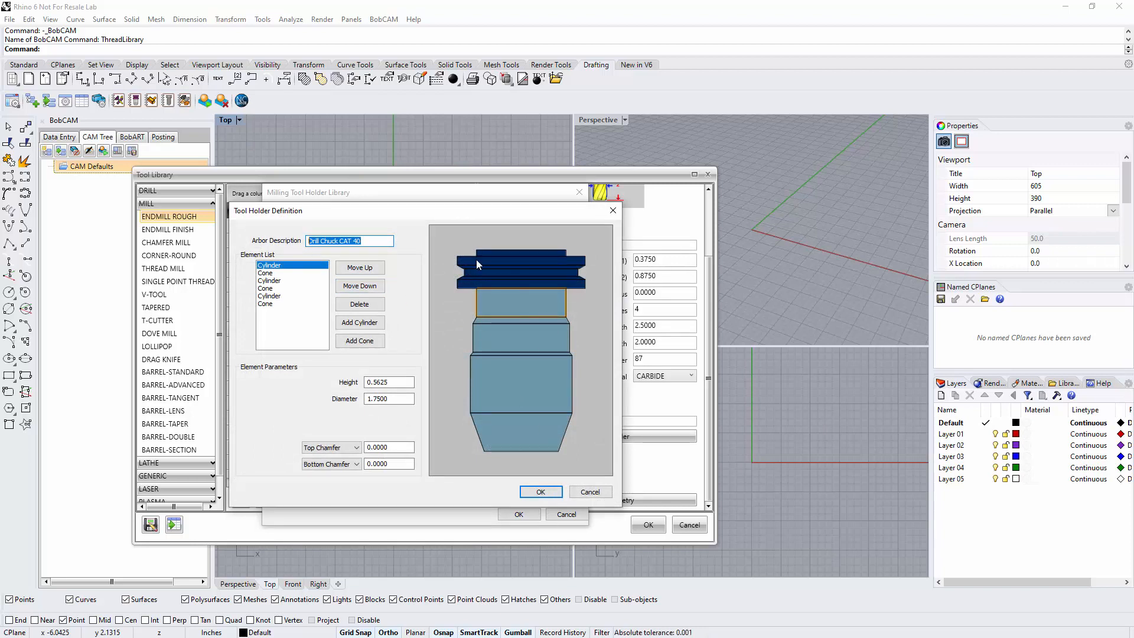
{"action": "left_click_drag", "start_coordinate": [434, 212], "coordinate": [497, 305]}
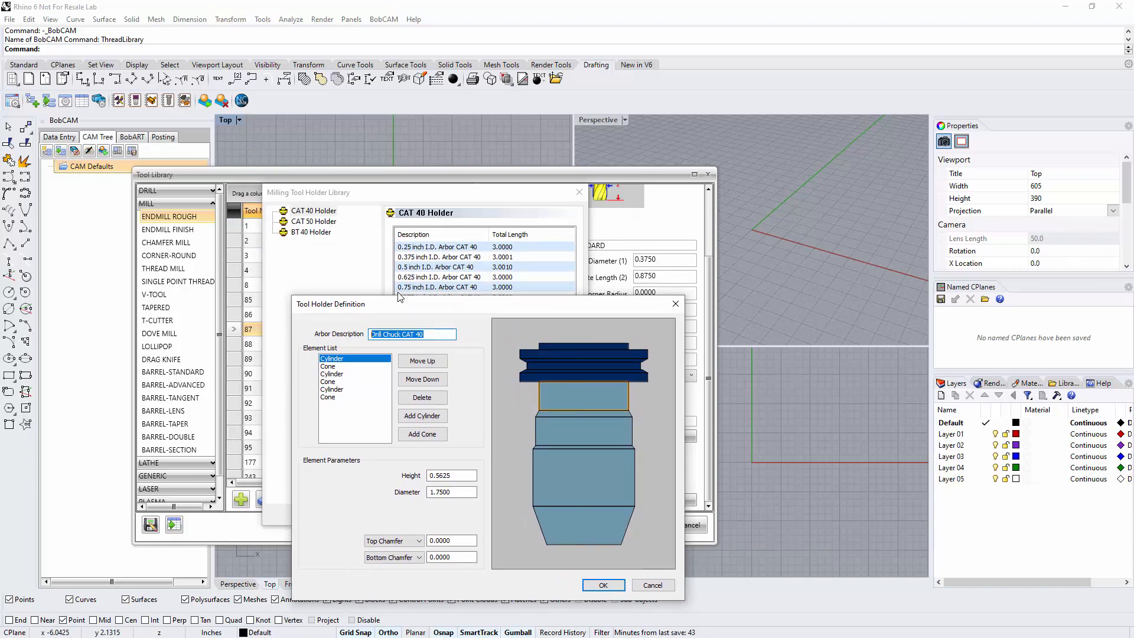
{"action": "left_click_drag", "start_coordinate": [397, 300], "coordinate": [354, 195]}
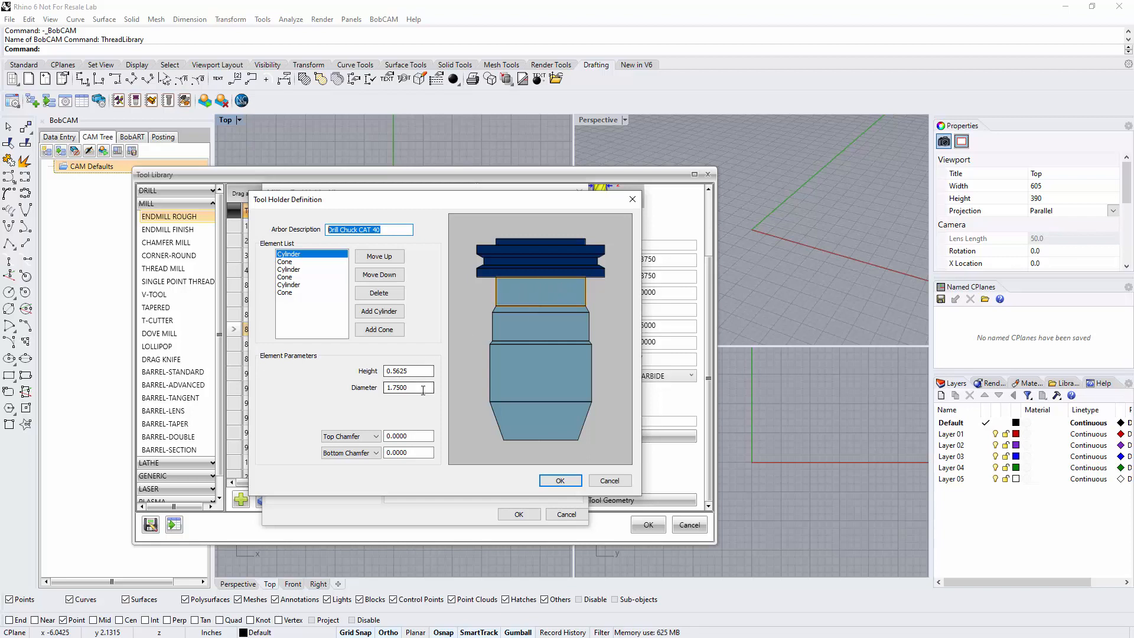
{"action": "left_click_drag", "start_coordinate": [422, 388], "coordinate": [367, 390]}
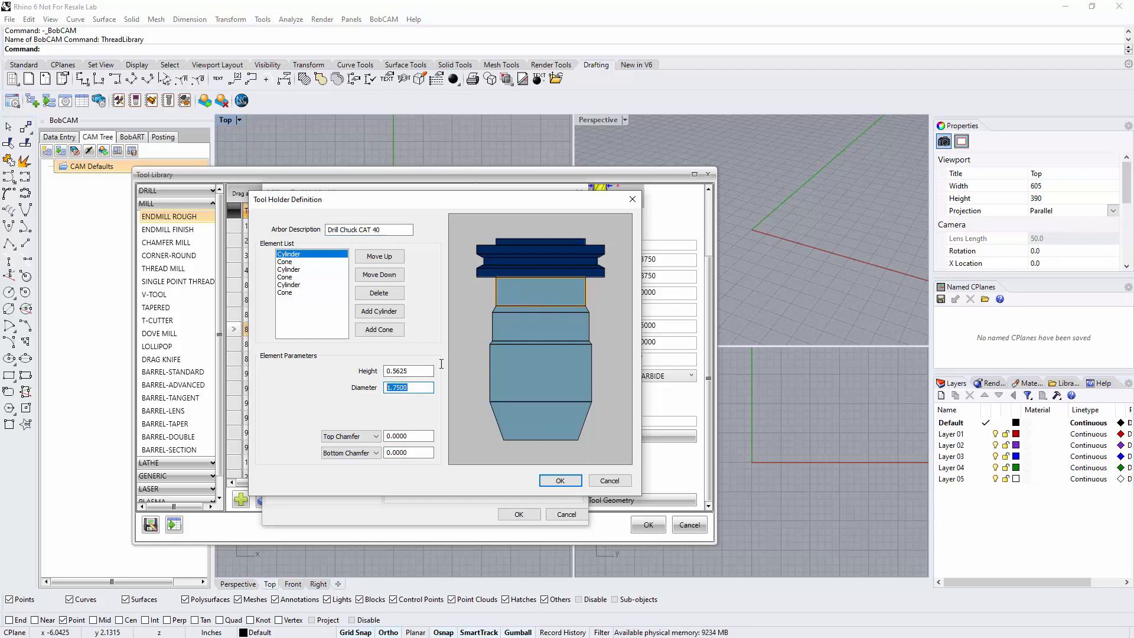
{"action": "left_click_drag", "start_coordinate": [420, 372], "coordinate": [377, 373]}
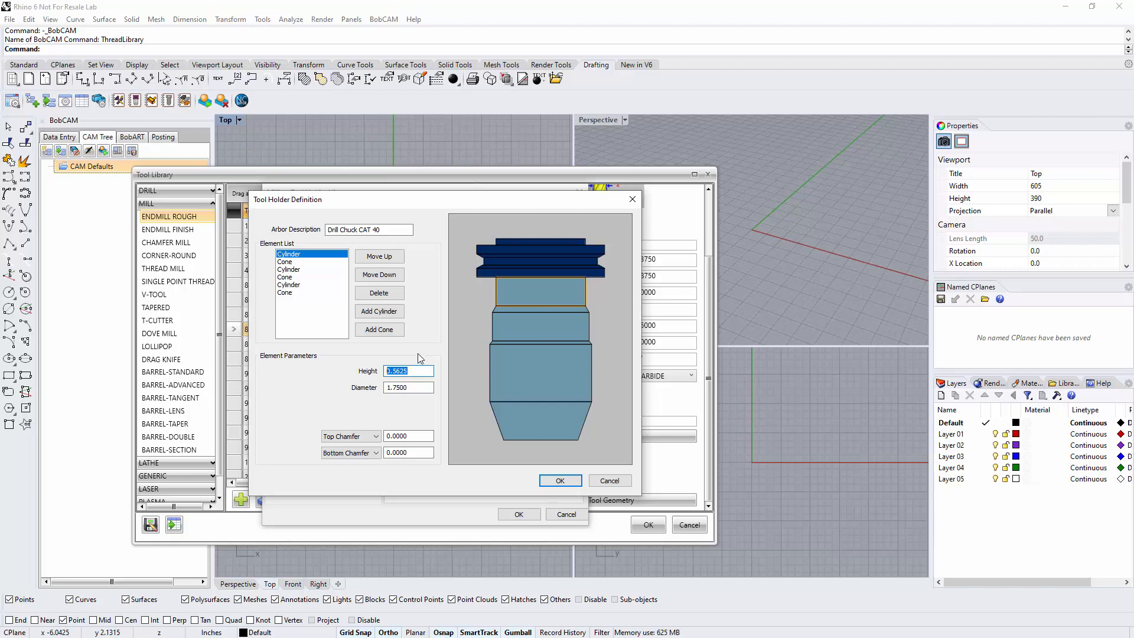
Examine the dimensions of the remaining cone and cylinder elements of the drill chuck, and close its definition without saving
{"action": "left_click", "coordinate": [285, 262]}
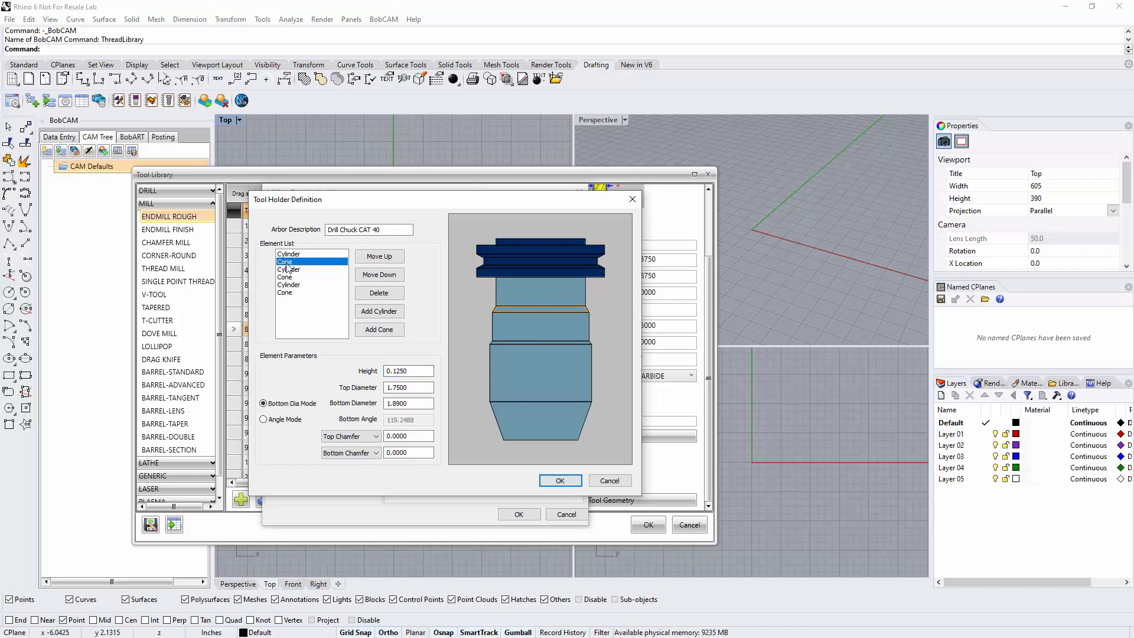
{"action": "double_click", "coordinate": [400, 387]}
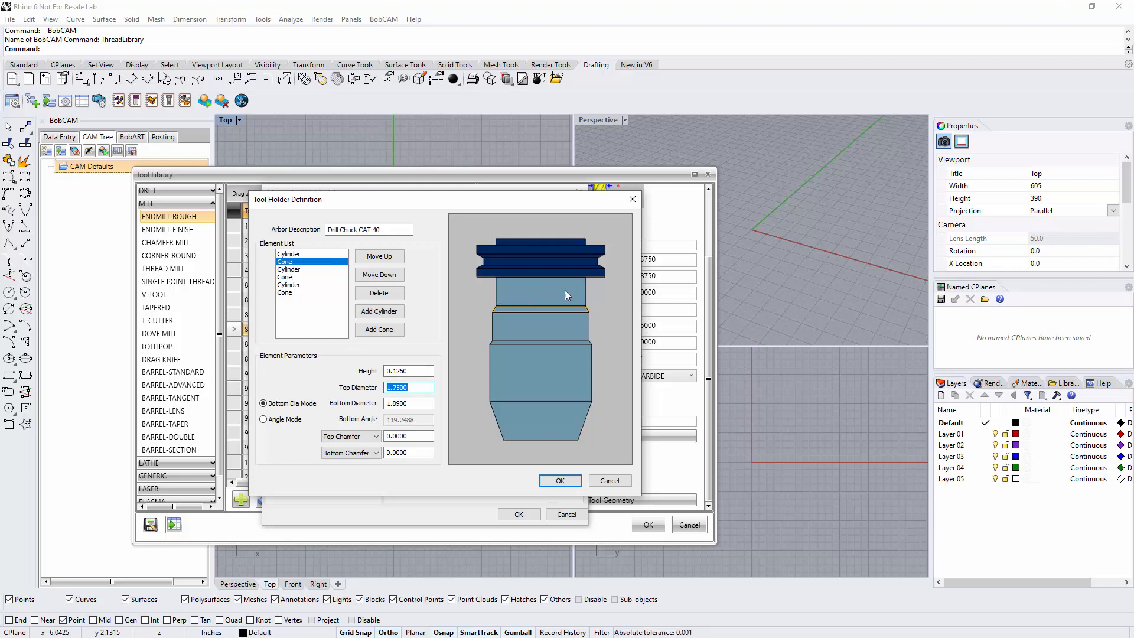
{"action": "double_click", "coordinate": [384, 403]}
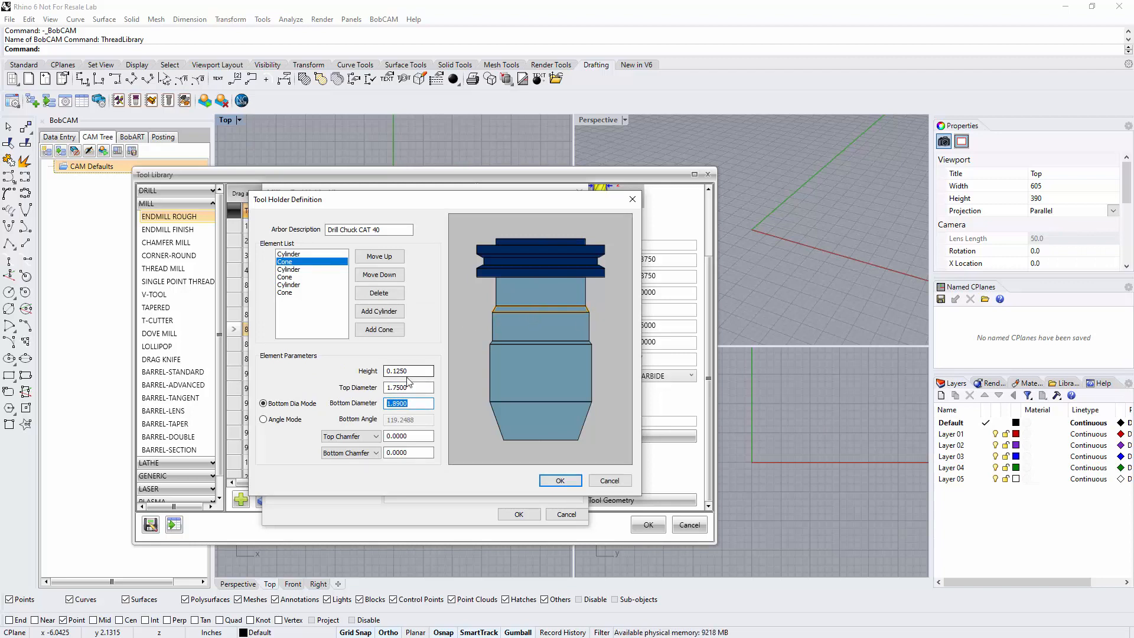
{"action": "left_click_drag", "start_coordinate": [409, 371], "coordinate": [358, 367]}
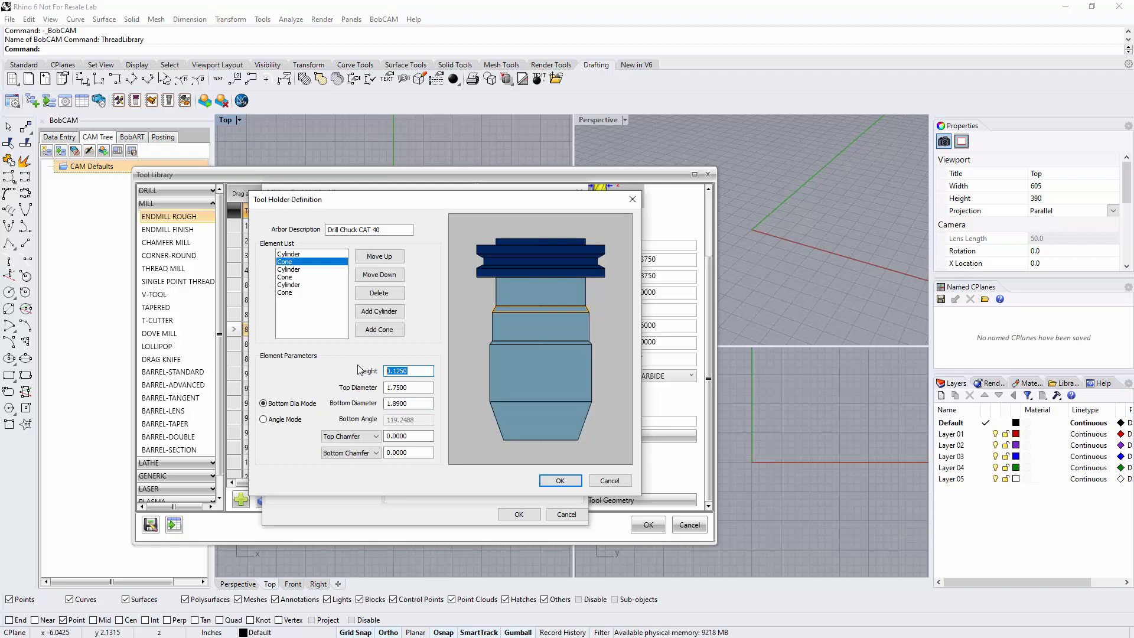
{"action": "left_click", "coordinate": [297, 271]}
{"action": "left_click", "coordinate": [292, 285]}
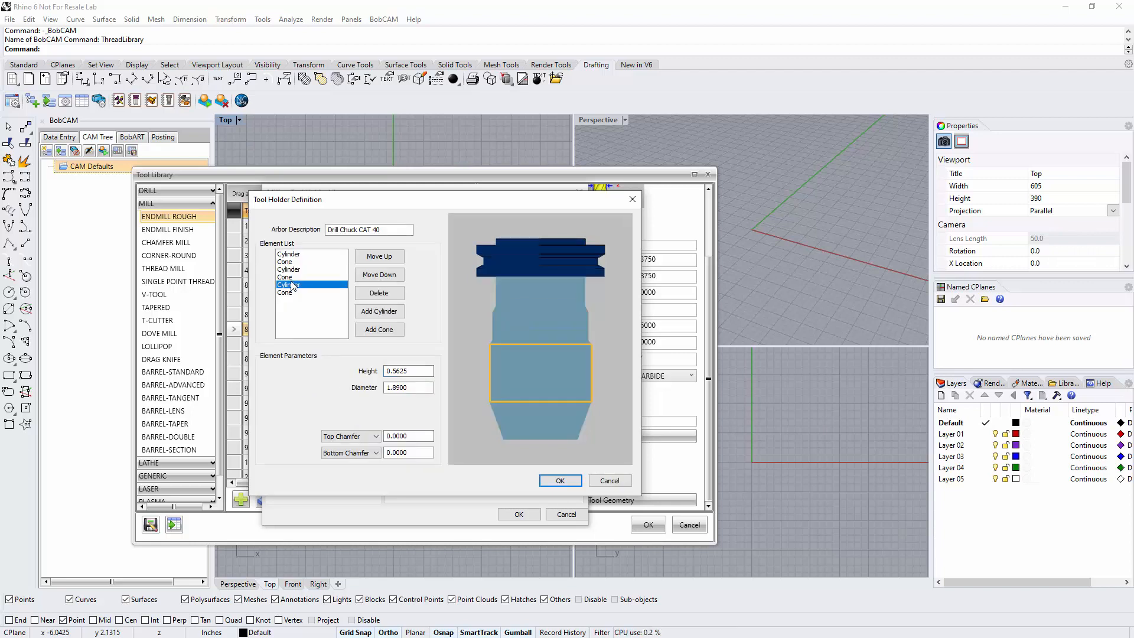
{"action": "left_click", "coordinate": [298, 296]}
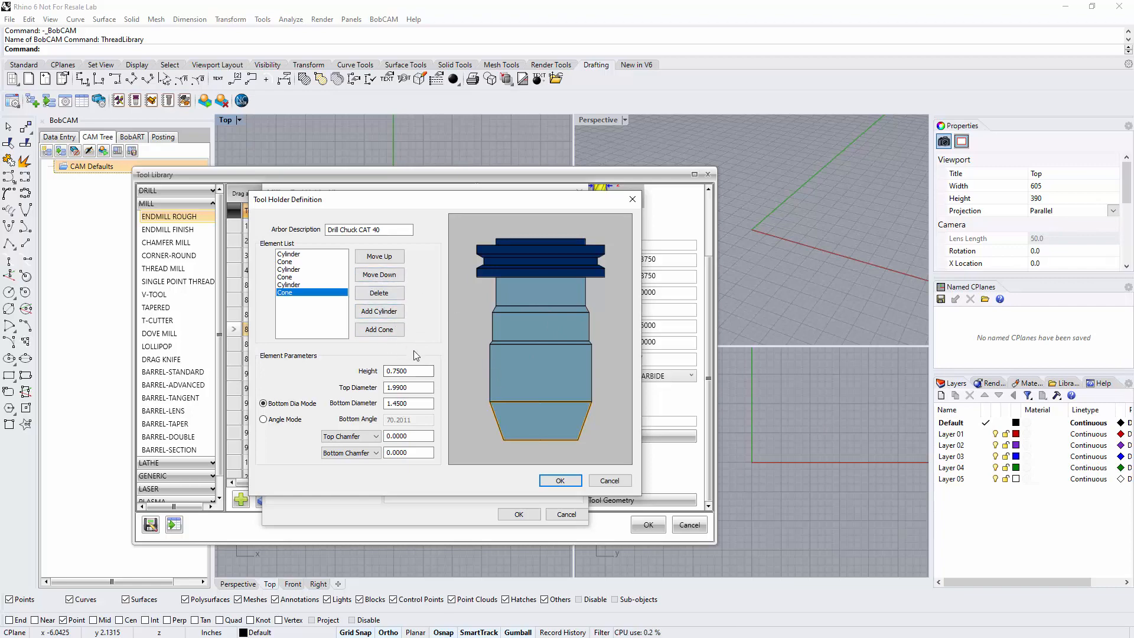
{"action": "left_click", "coordinate": [609, 481]}
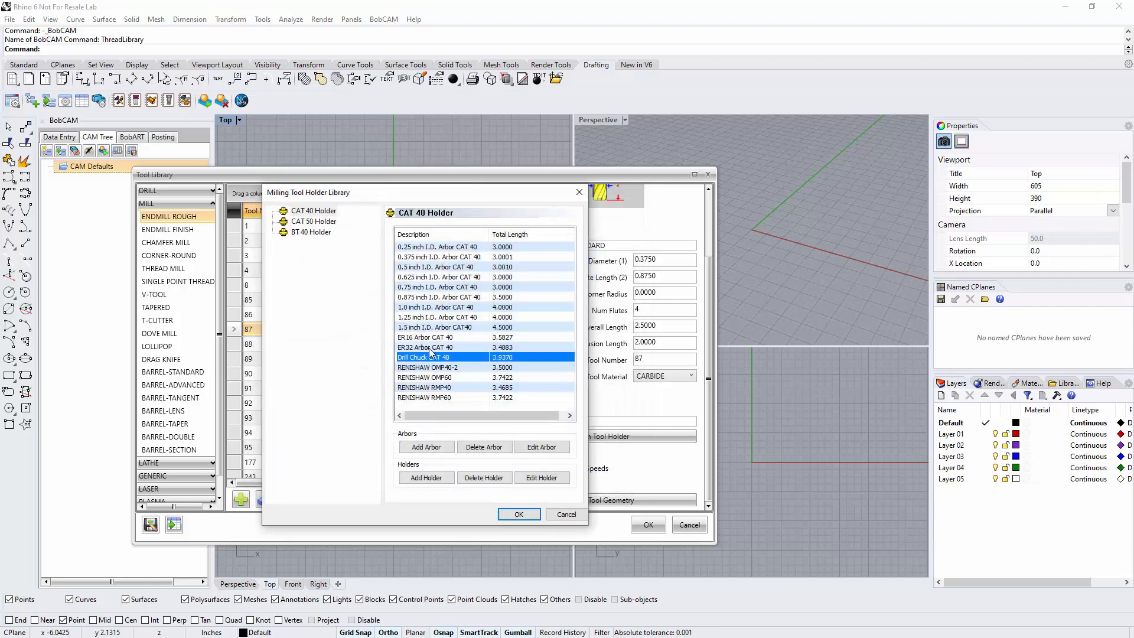
Assign the 0.375 inch I.D. Arbor CAT 40 holder to the 3/8 flat endmill
{"action": "left_click", "coordinate": [421, 258]}
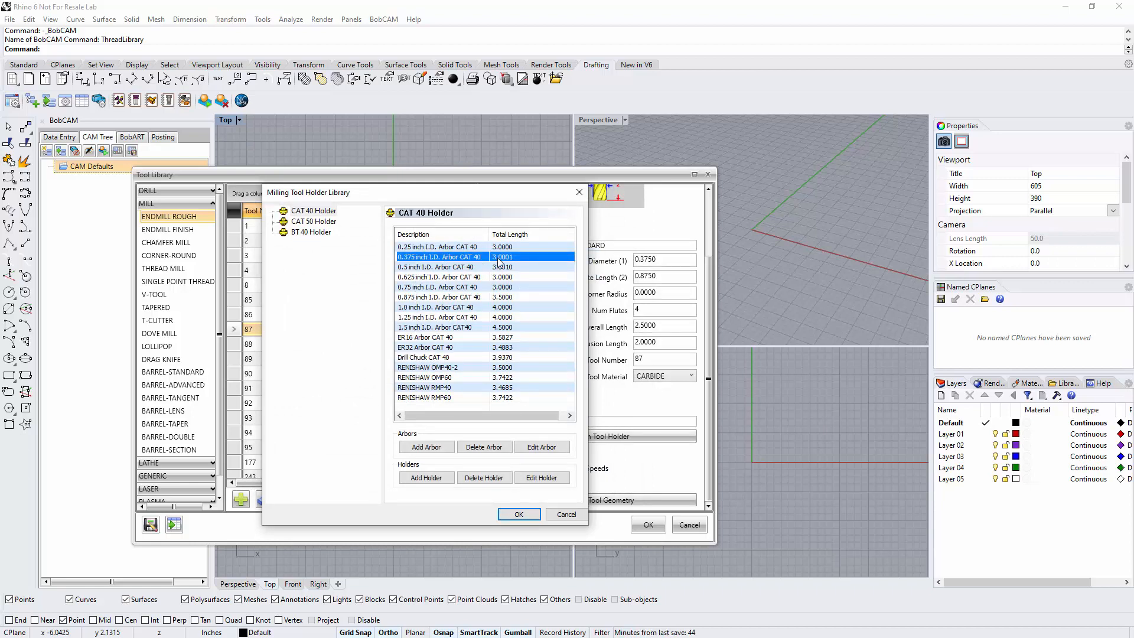
{"action": "left_click", "coordinate": [519, 514]}
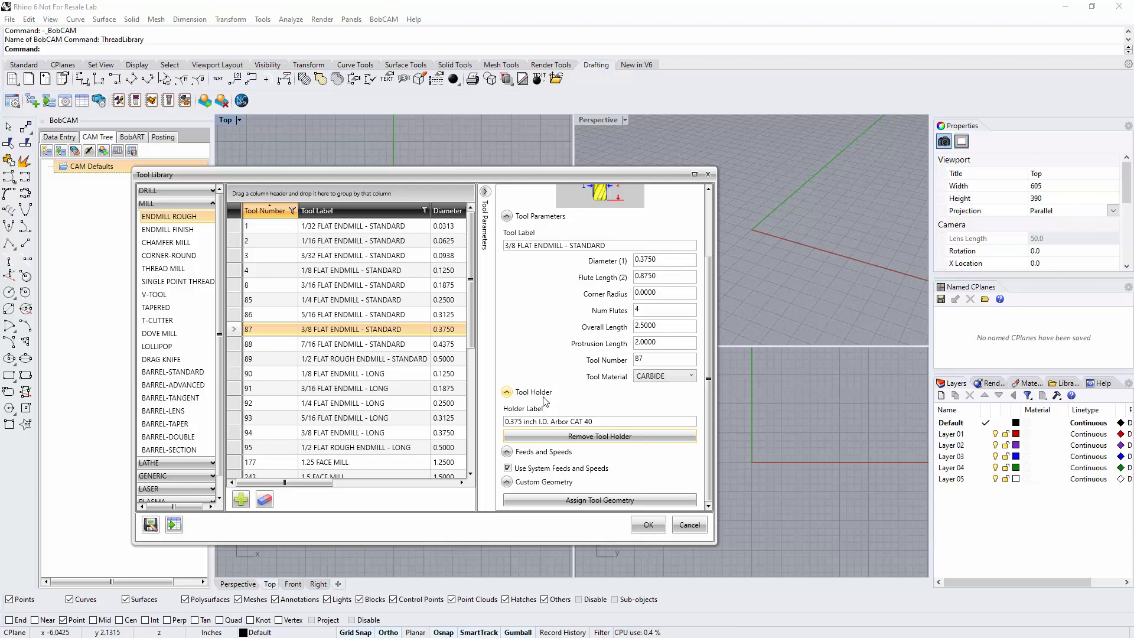
Review the endmill's manual spindle speed and feedrate fields with system feeds and speeds turned off, and turn the system option back on
{"action": "left_click", "coordinate": [507, 468]}
{"action": "scroll", "coordinate": [569, 414], "scroll_direction": "down", "scroll_amount": 2}
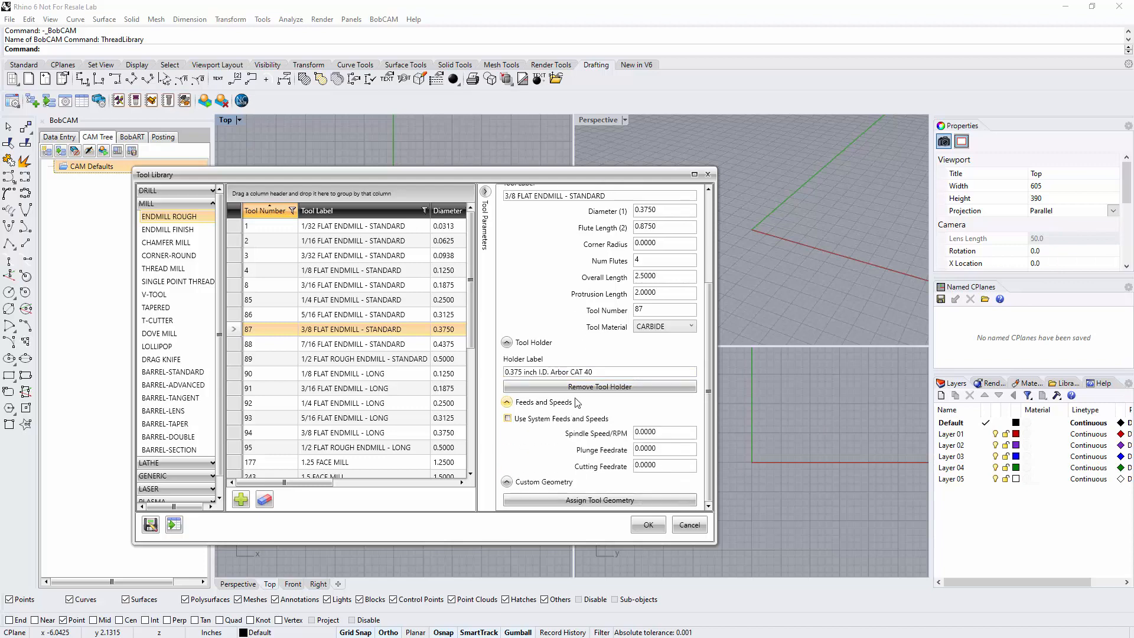
{"action": "left_click", "coordinate": [674, 432]}
{"action": "left_click_drag", "start_coordinate": [675, 432], "coordinate": [611, 435]}
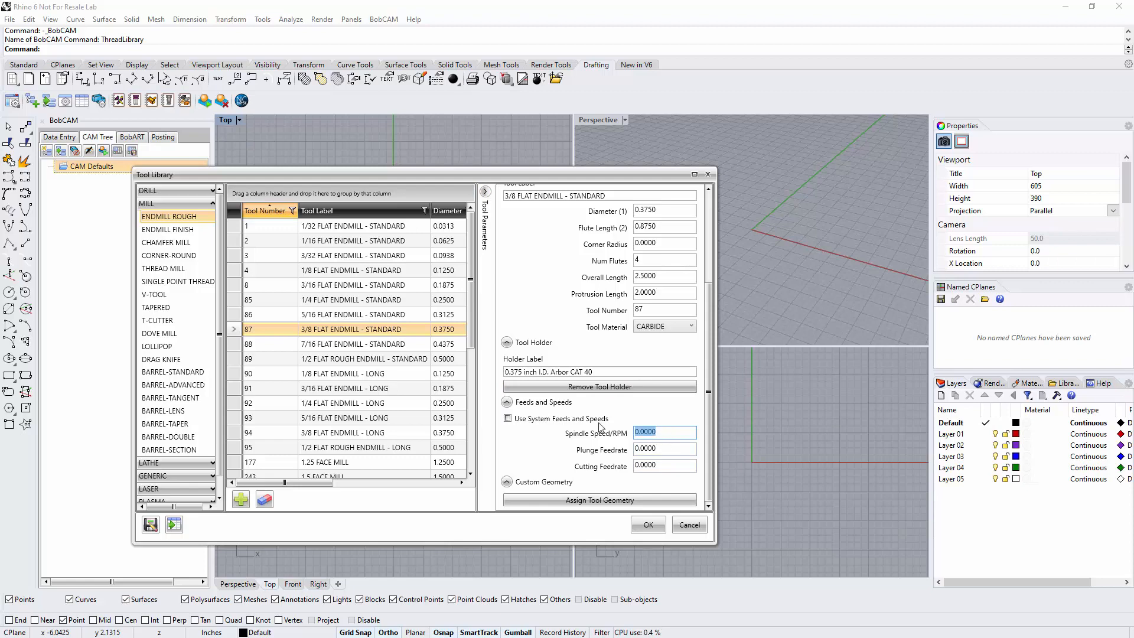
{"action": "left_click", "coordinate": [508, 418]}
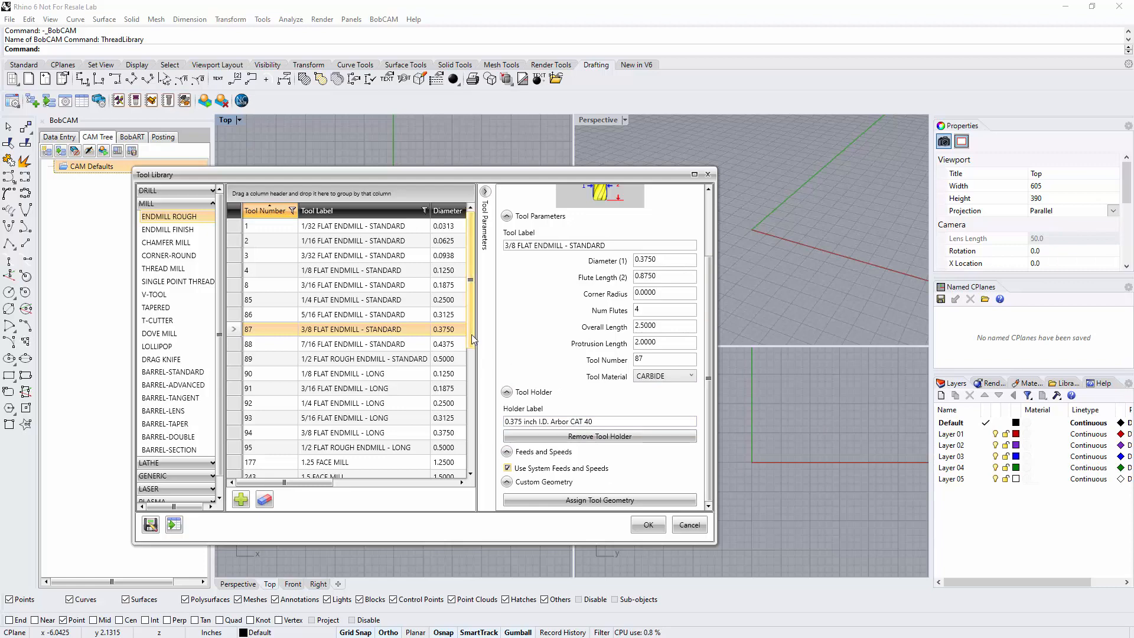
Add a new tool to the ENDMILL ROUGH list and label it "1/2 DIA LONG"
{"action": "left_click", "coordinate": [486, 192]}
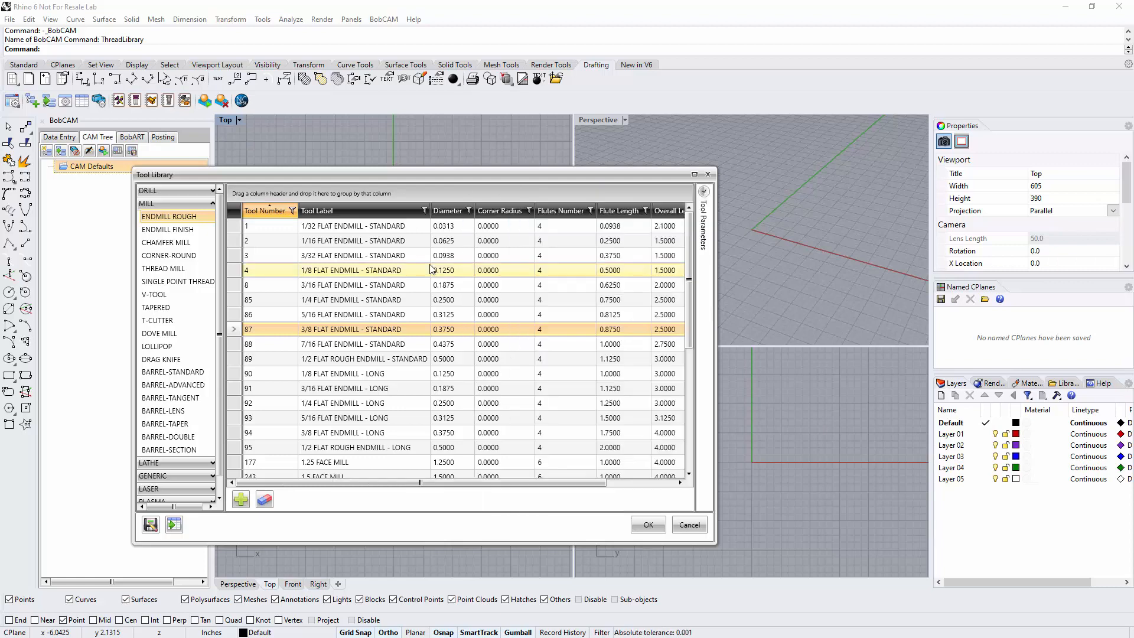
{"action": "left_click", "coordinate": [241, 501]}
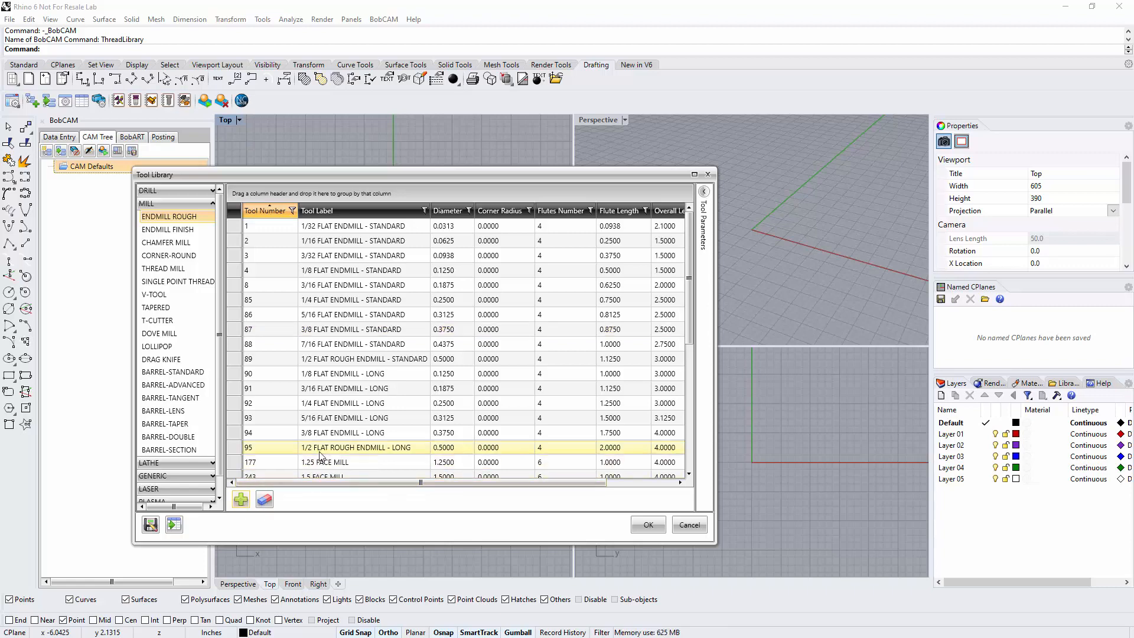
{"action": "scroll", "coordinate": [329, 412], "scroll_direction": "down", "scroll_amount": 5}
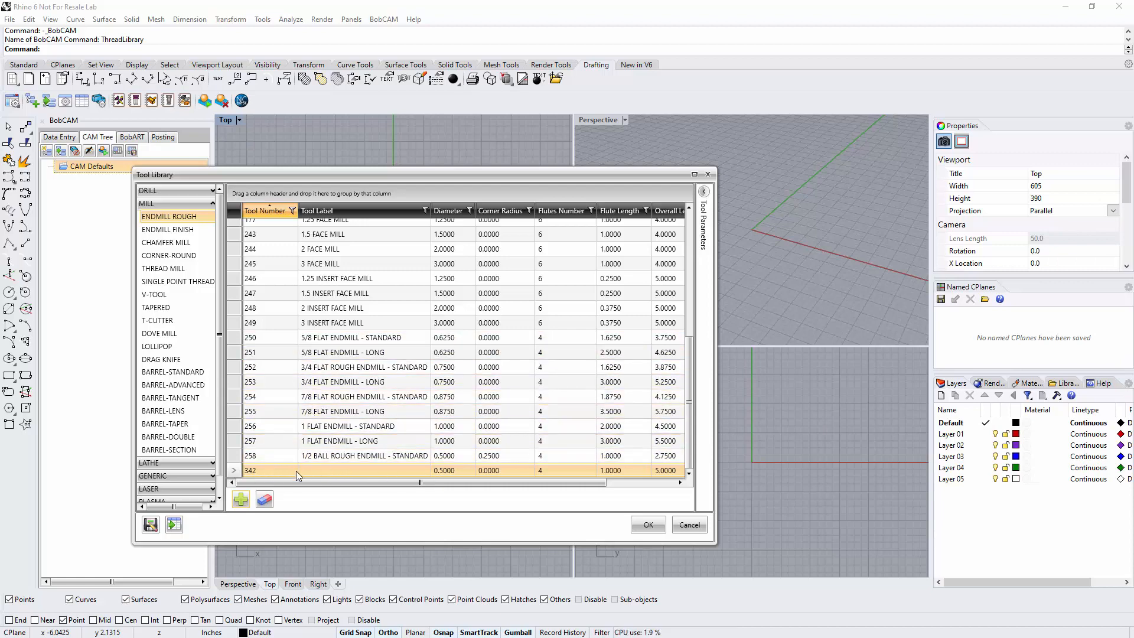
{"action": "double_click", "coordinate": [322, 471]}
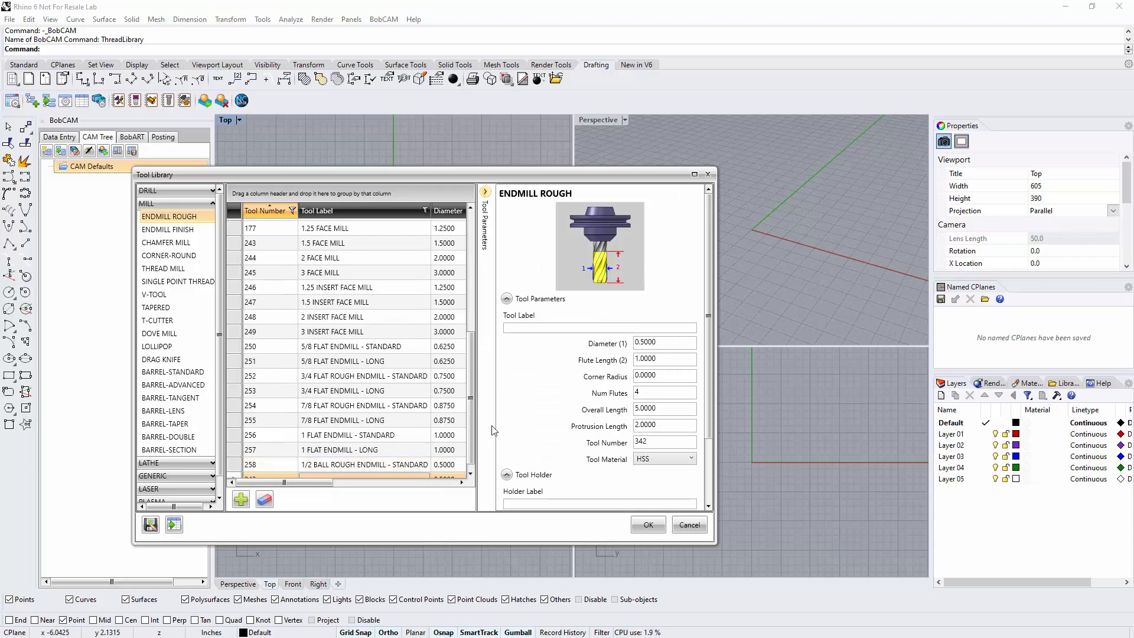
{"action": "left_click", "coordinate": [532, 327]}
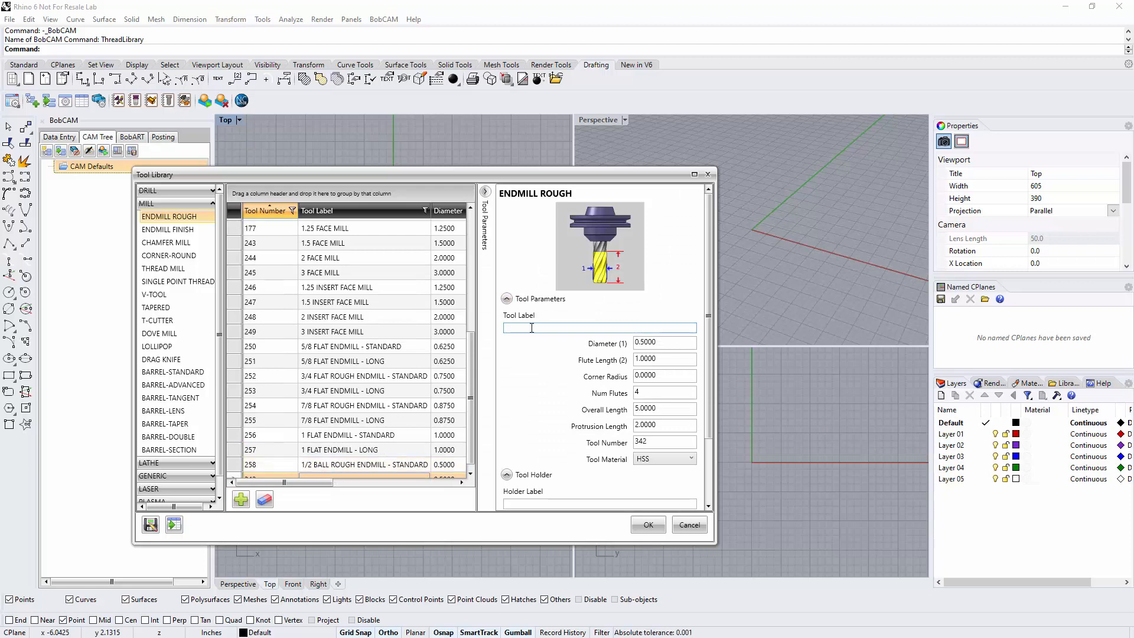
{"action": "type", "text": "1/2 DIA L"}
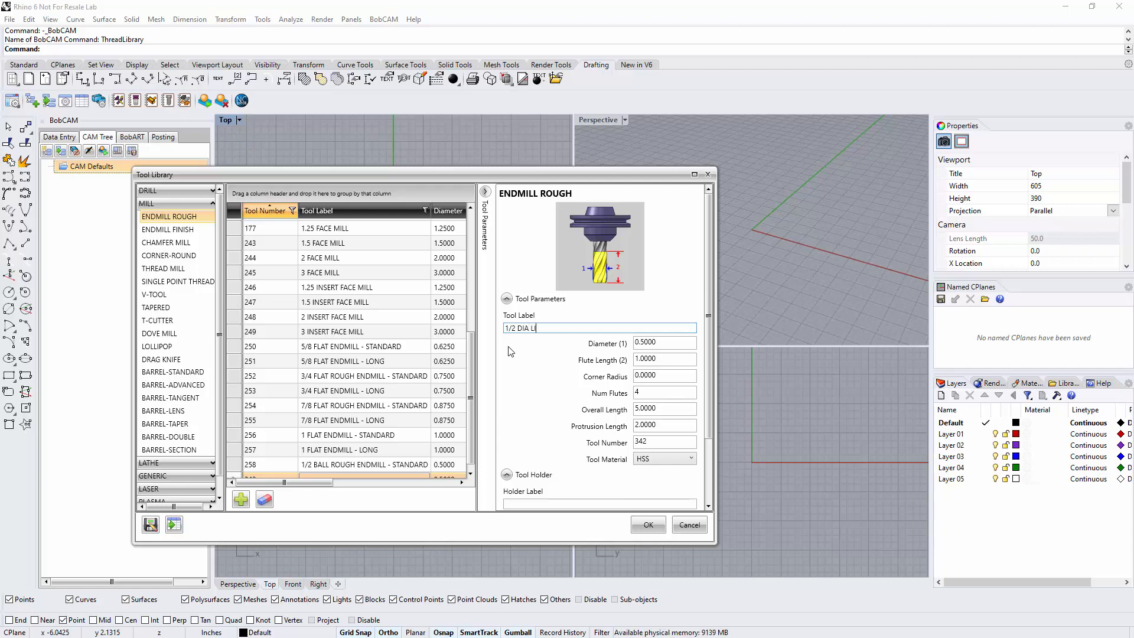
{"action": "type", "text": "ONG"}
{"action": "key", "text": "Tab"}
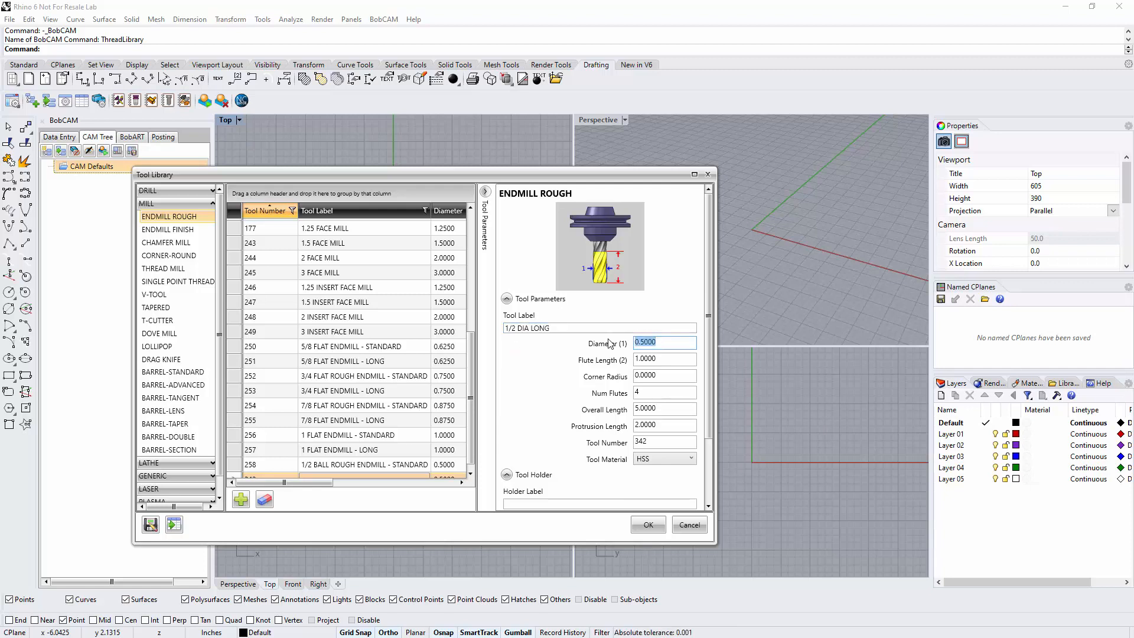
Set the new endmill's flute length to 1.5 and its protrusion length to 4, keeping its other dimensions
{"action": "key", "text": "Tab"}
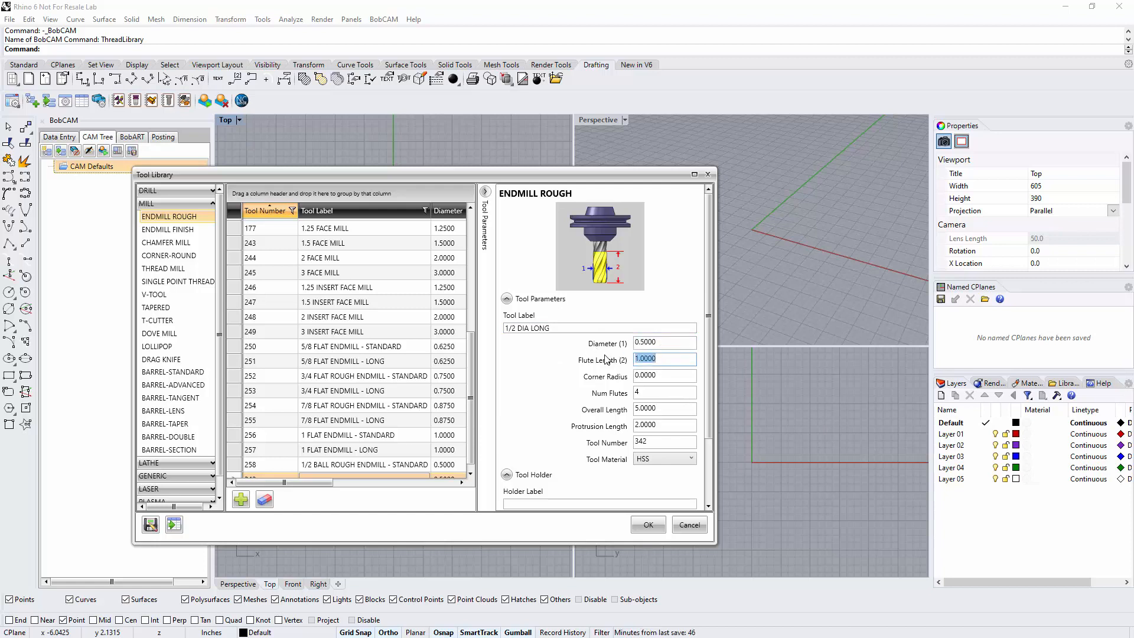
{"action": "type", "text": "1.5"}
{"action": "key", "text": "Tab"}
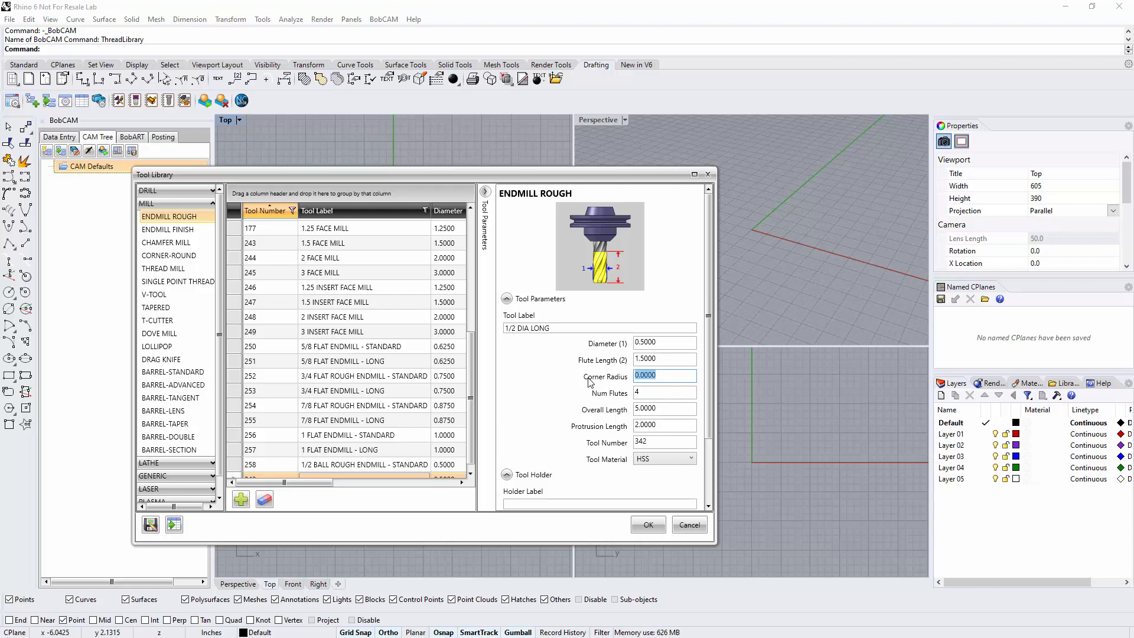
{"action": "key", "text": "Tab"}
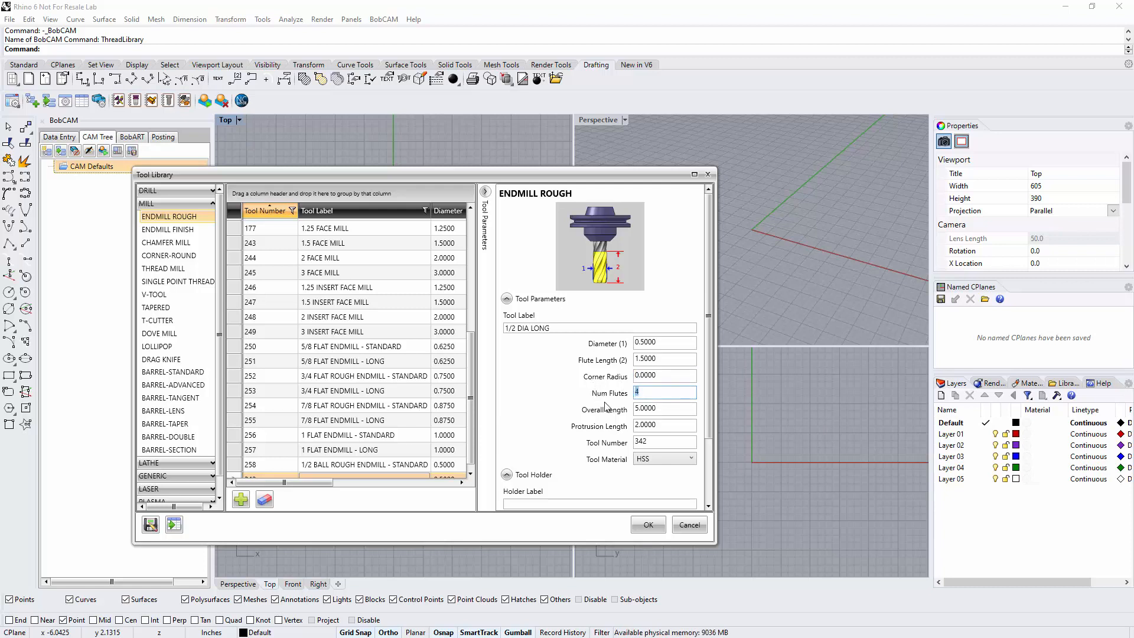
{"action": "key", "text": "Tab"}
{"action": "left_click", "coordinate": [667, 426]}
{"action": "left_click_drag", "start_coordinate": [667, 426], "coordinate": [615, 426]}
{"action": "type", "text": "4"}
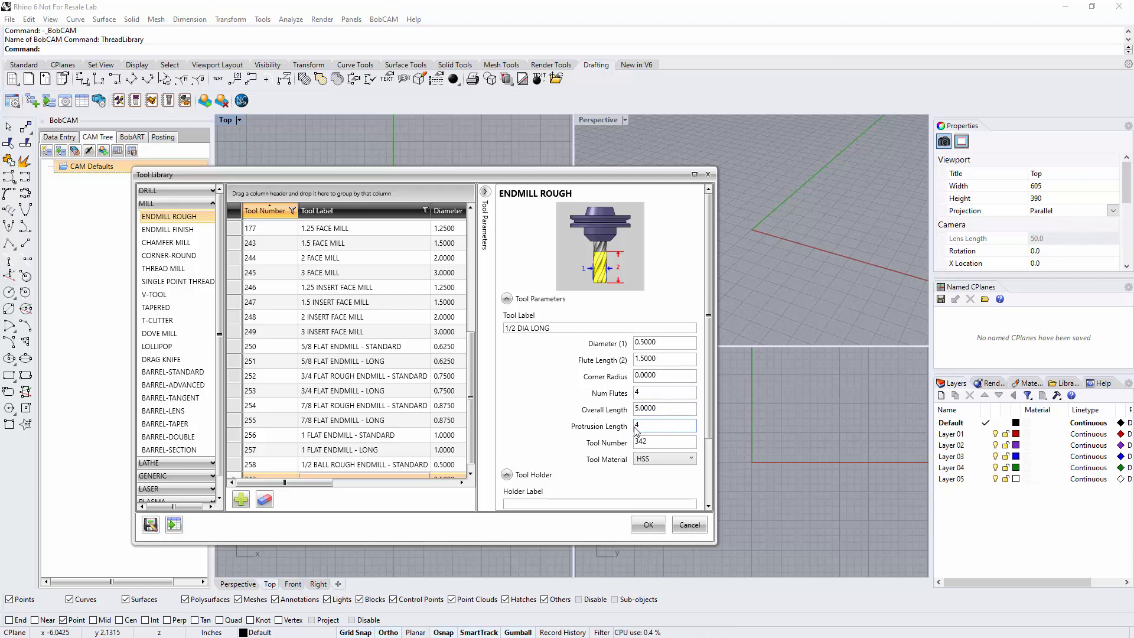
{"action": "key", "text": "Tab"}
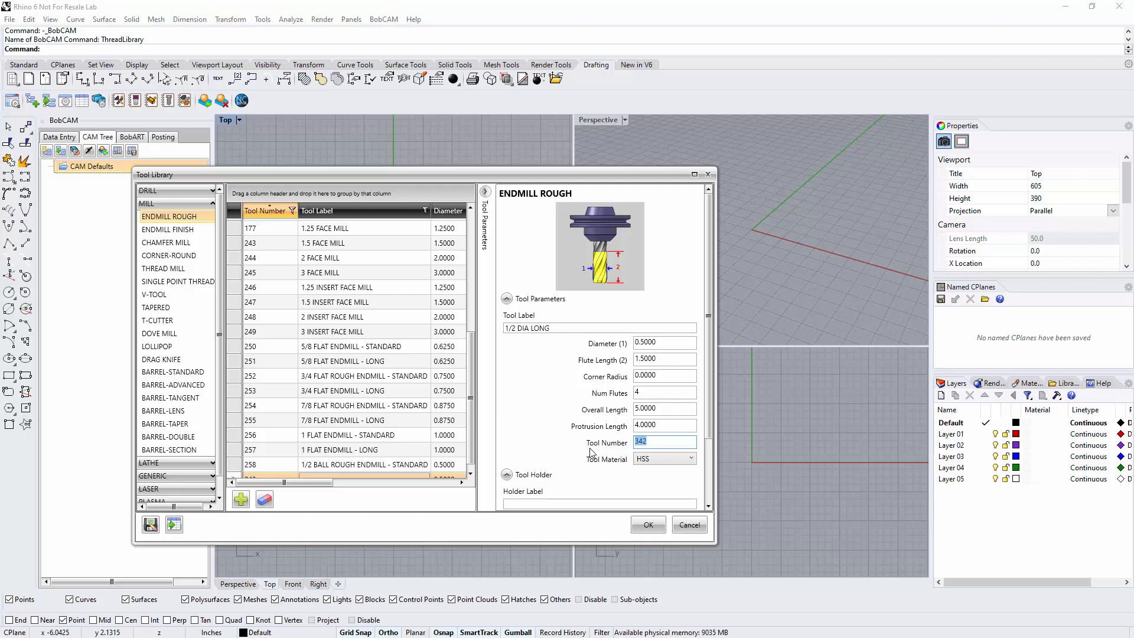
Set the new endmill's tool material to CARBIDE and assign it the 0.5 inch I.D. Arbor CAT 40 holder
{"action": "left_click", "coordinate": [661, 461]}
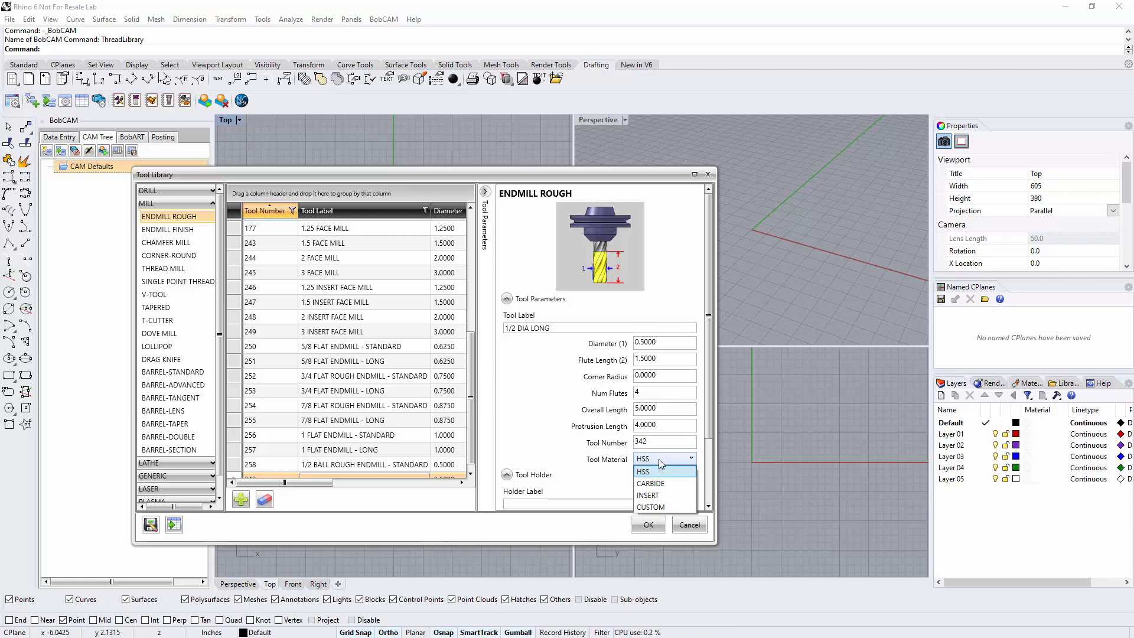
{"action": "left_click", "coordinate": [661, 492]}
{"action": "scroll", "coordinate": [558, 394], "scroll_direction": "down", "scroll_amount": 3}
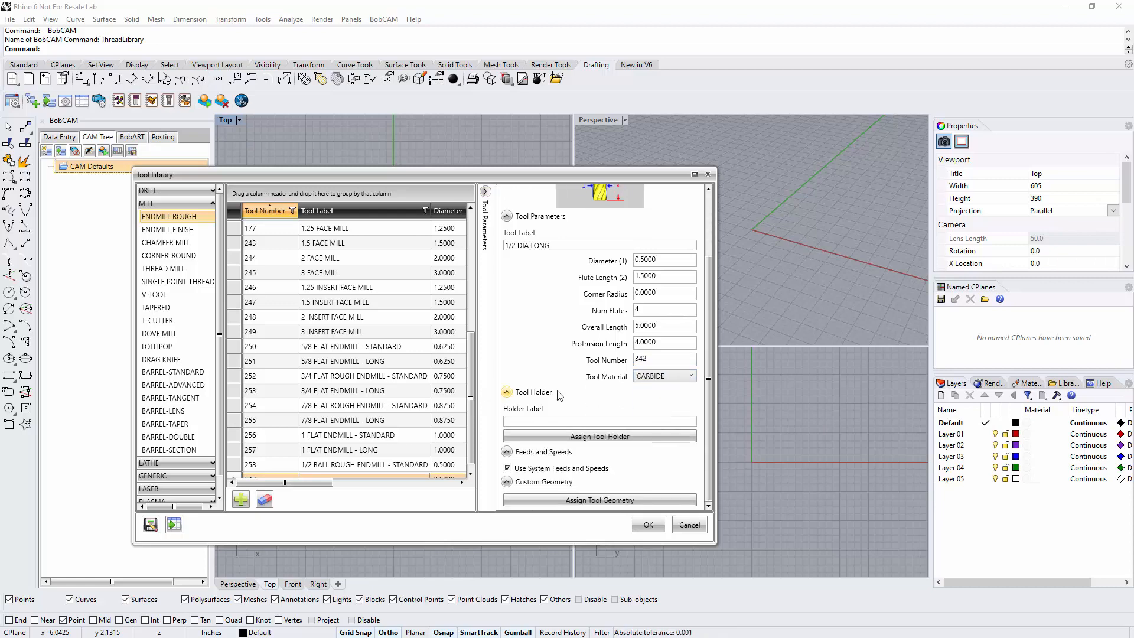
{"action": "left_click", "coordinate": [571, 436]}
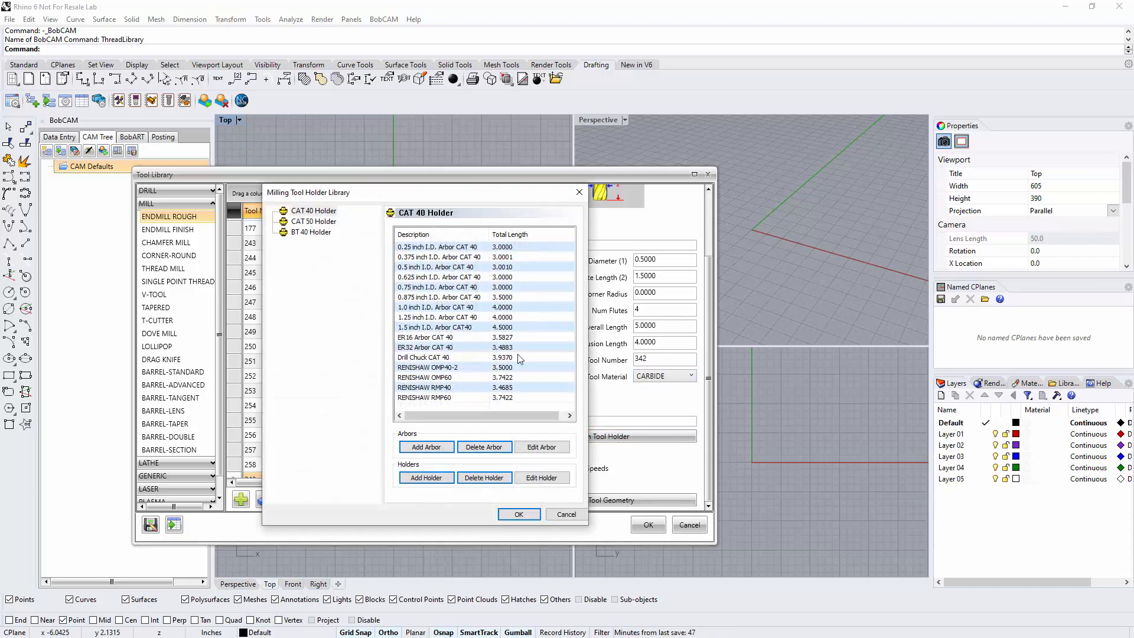
{"action": "left_click", "coordinate": [422, 267]}
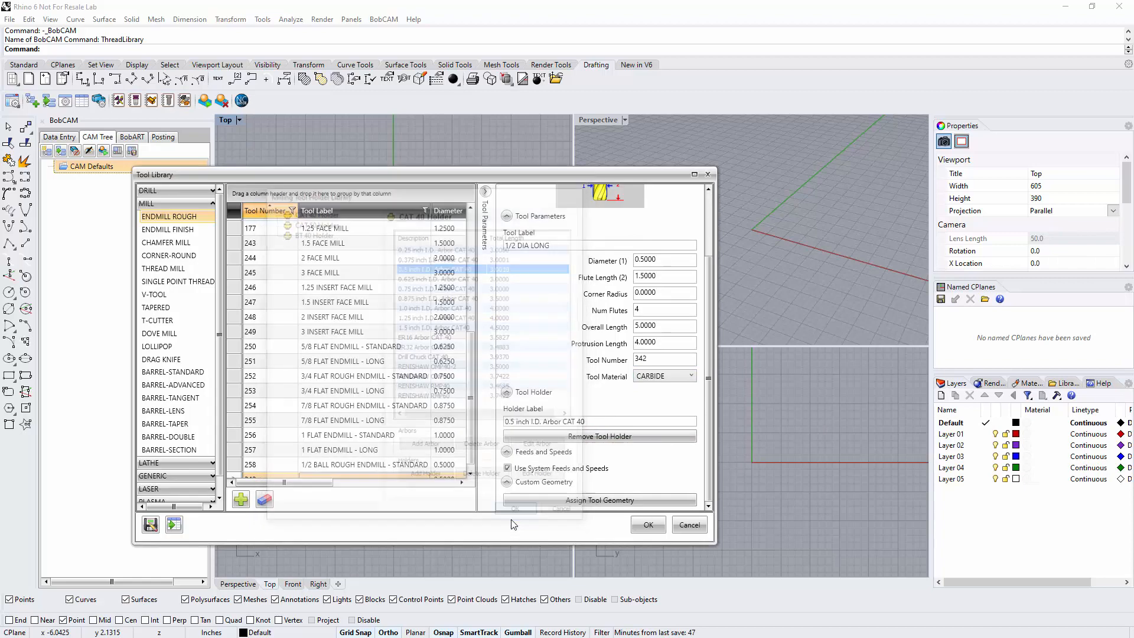
{"action": "left_click", "coordinate": [518, 514]}
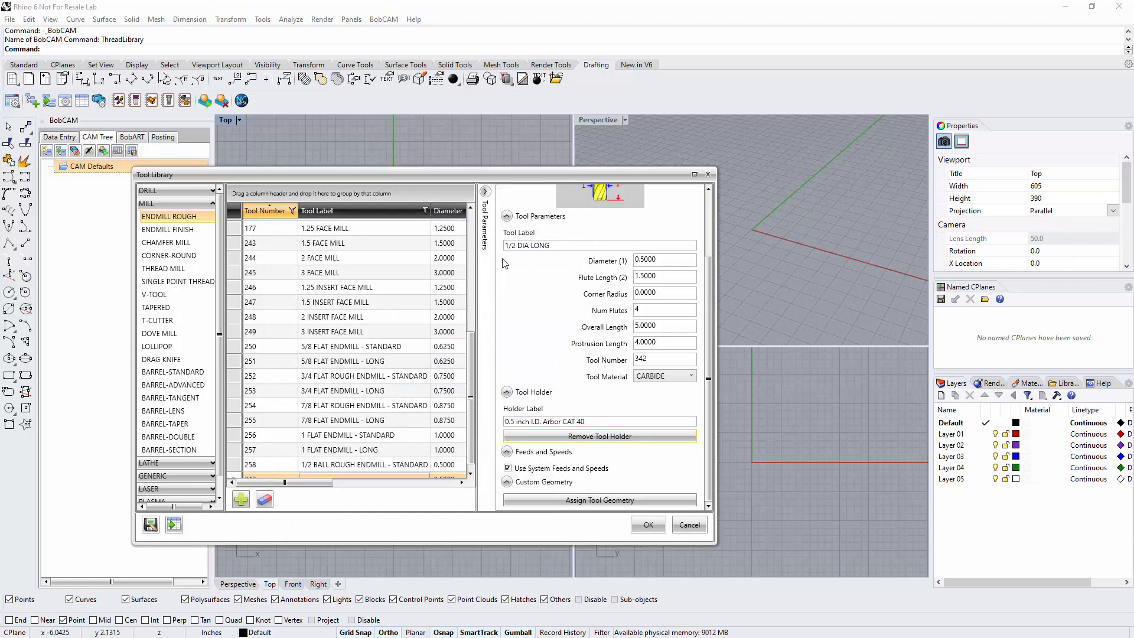
{"action": "left_click", "coordinate": [486, 194]}
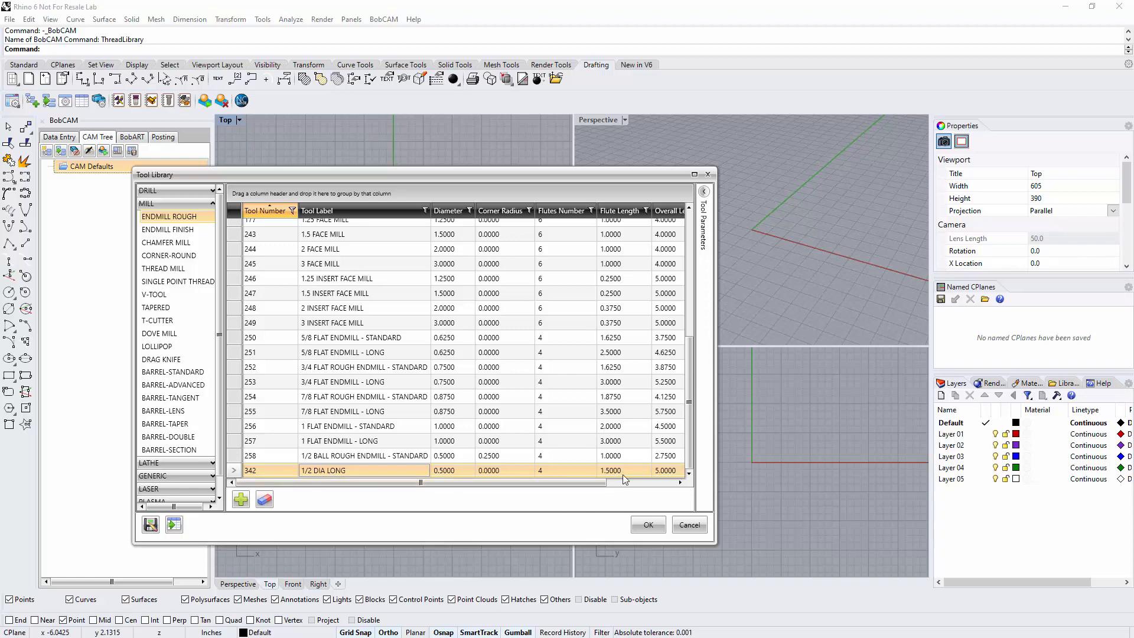
Accept the tool library changes and create a new Milling job with the BC_3x_Mill machine and the System Default parameter template
{"action": "mouse_move", "coordinate": [490, 484]}
{"action": "left_mouse_down"}
{"action": "mouse_move", "coordinate": [546, 483]}
{"action": "mouse_move", "coordinate": [485, 487]}
{"action": "left_mouse_up"}
{"action": "left_click", "coordinate": [649, 525]}
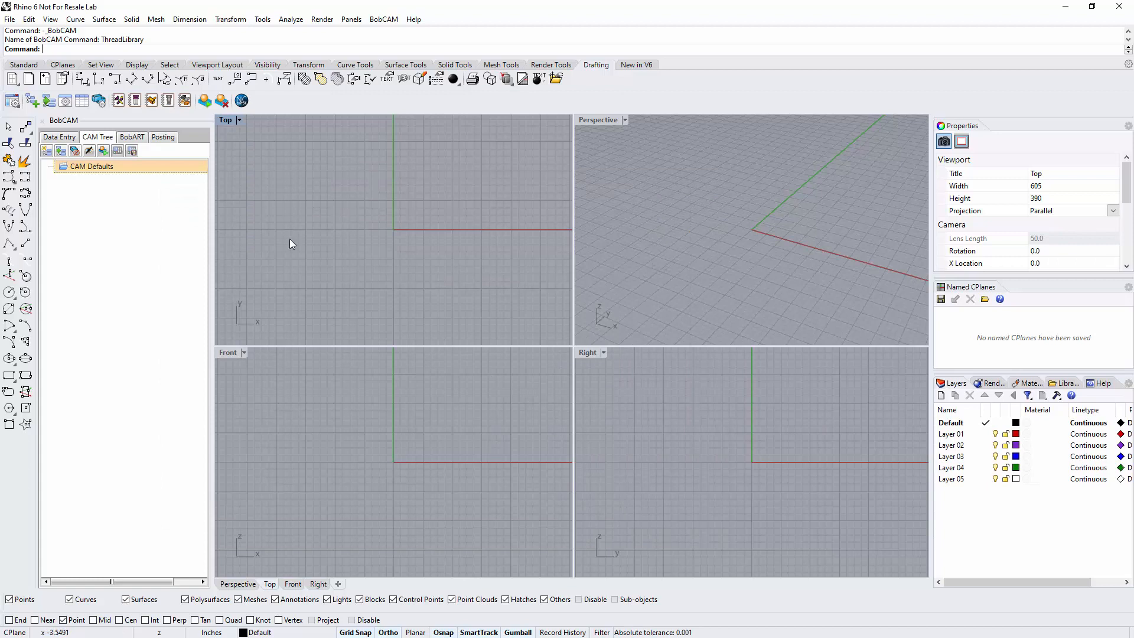
{"action": "right_click", "coordinate": [86, 169]}
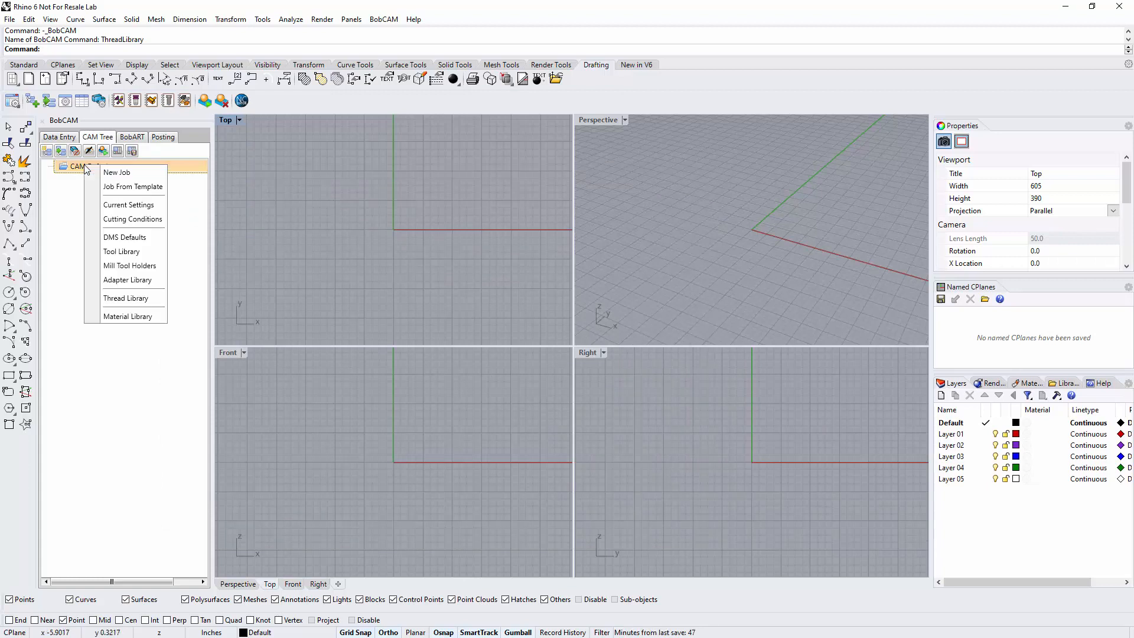
{"action": "left_click", "coordinate": [112, 175]}
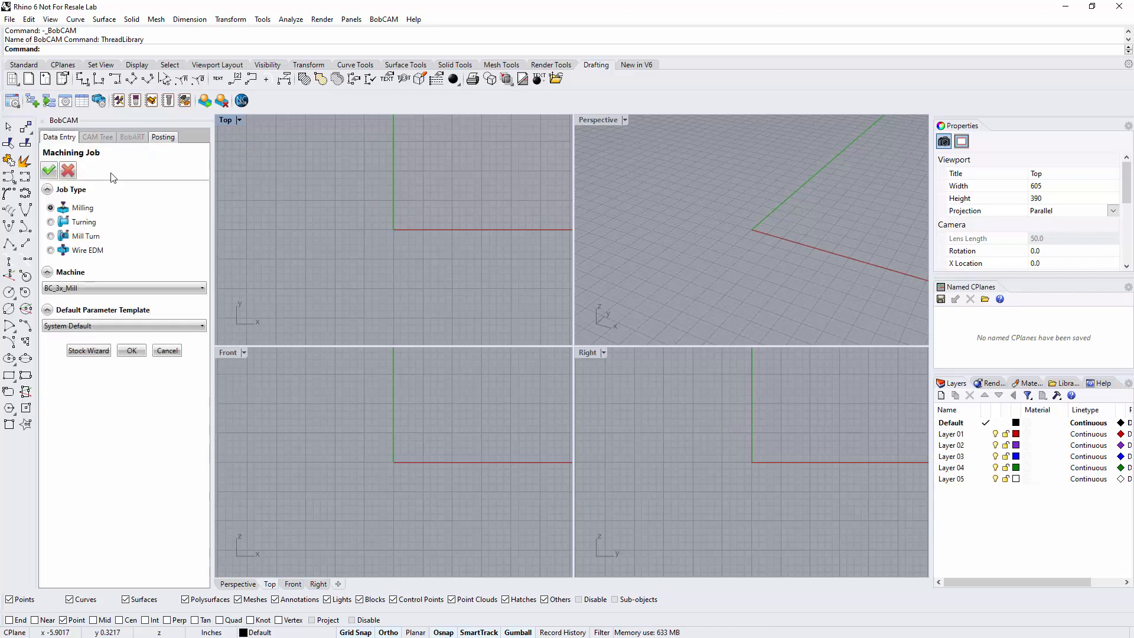
{"action": "left_click", "coordinate": [128, 352]}
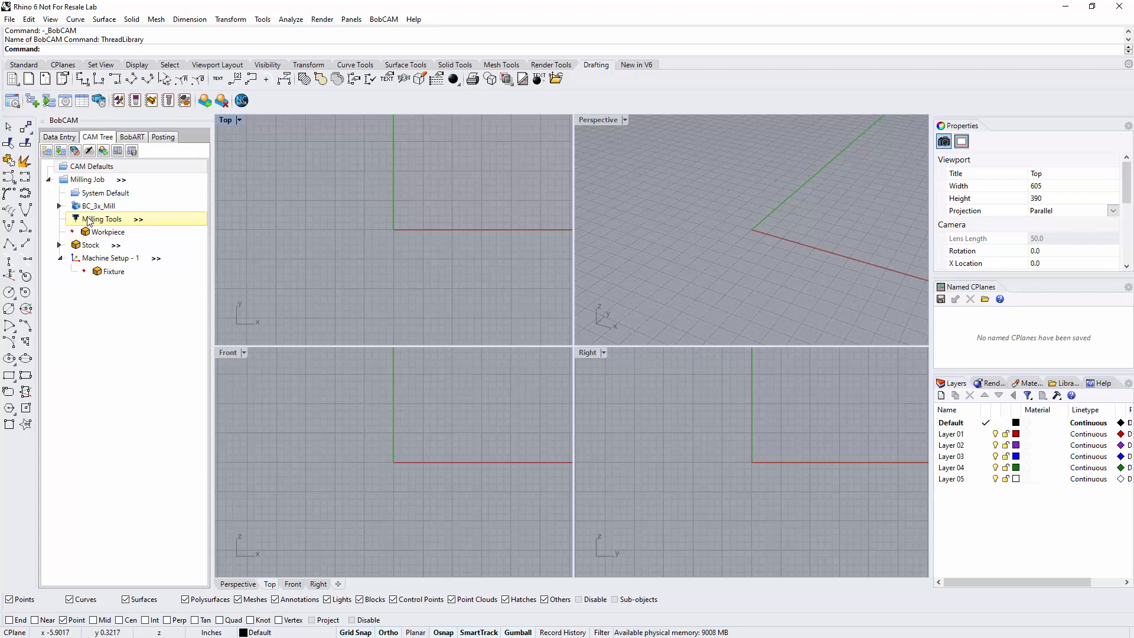
Examine the drill, mill and generic tool categories in the milling job's tool library, including the end of the mill tool list
{"action": "right_click", "coordinate": [105, 221]}
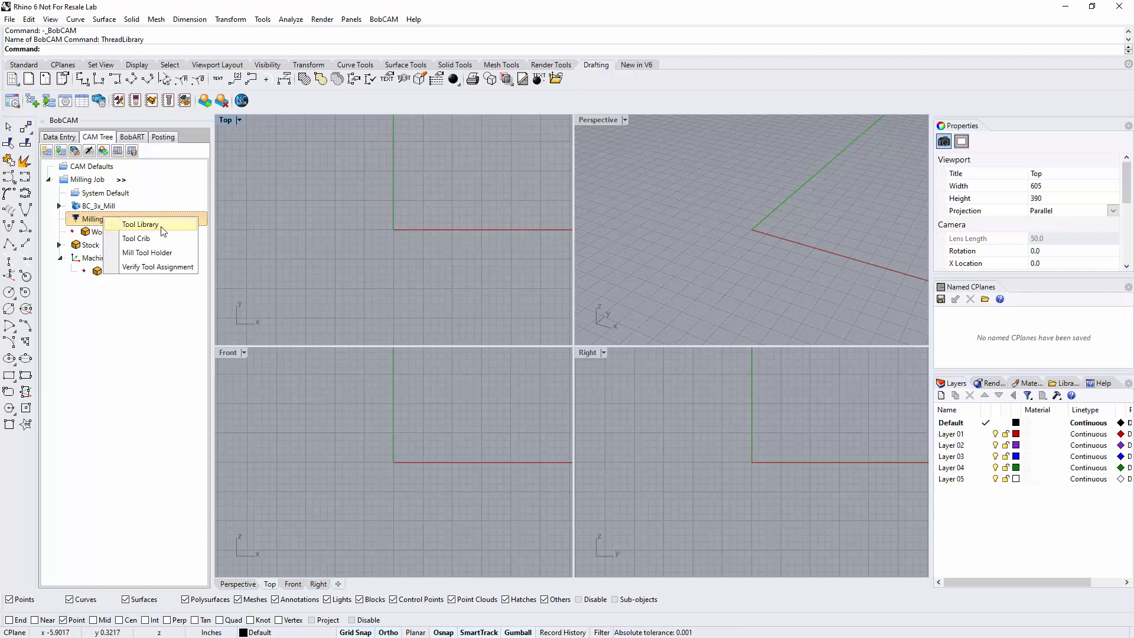
{"action": "left_click", "coordinate": [275, 193]}
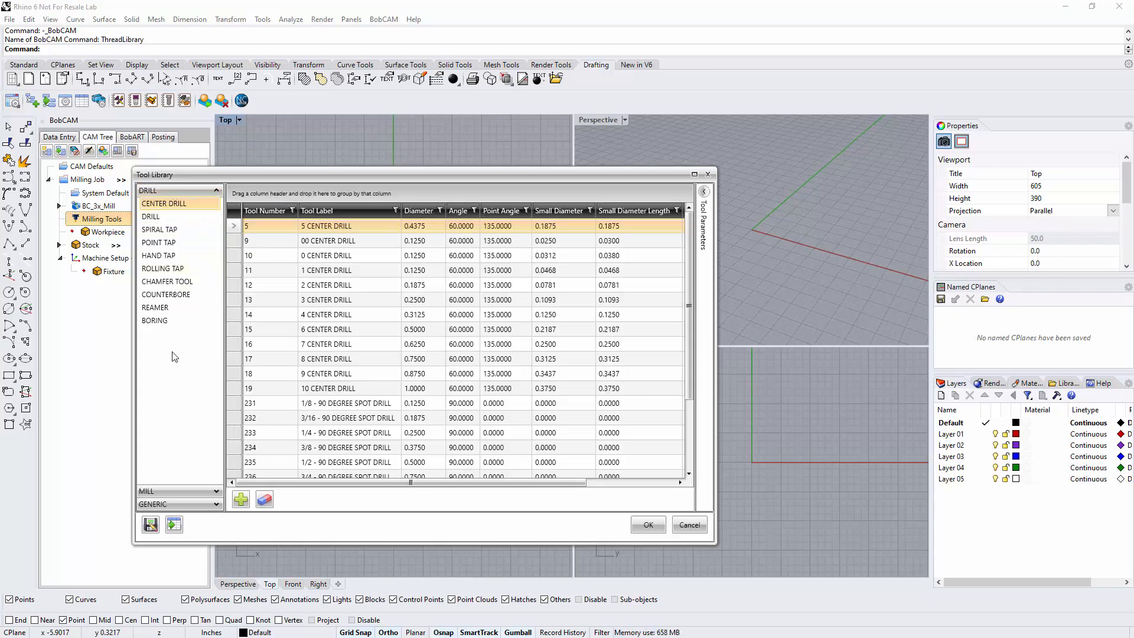
{"action": "left_click", "coordinate": [175, 192]}
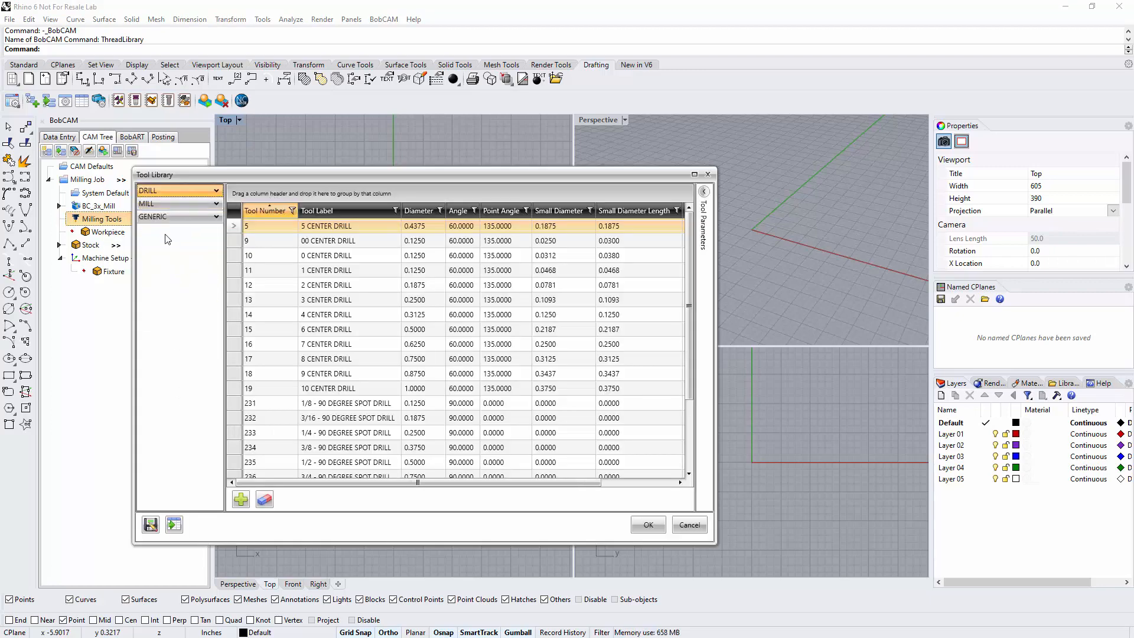
{"action": "left_click", "coordinate": [165, 204]}
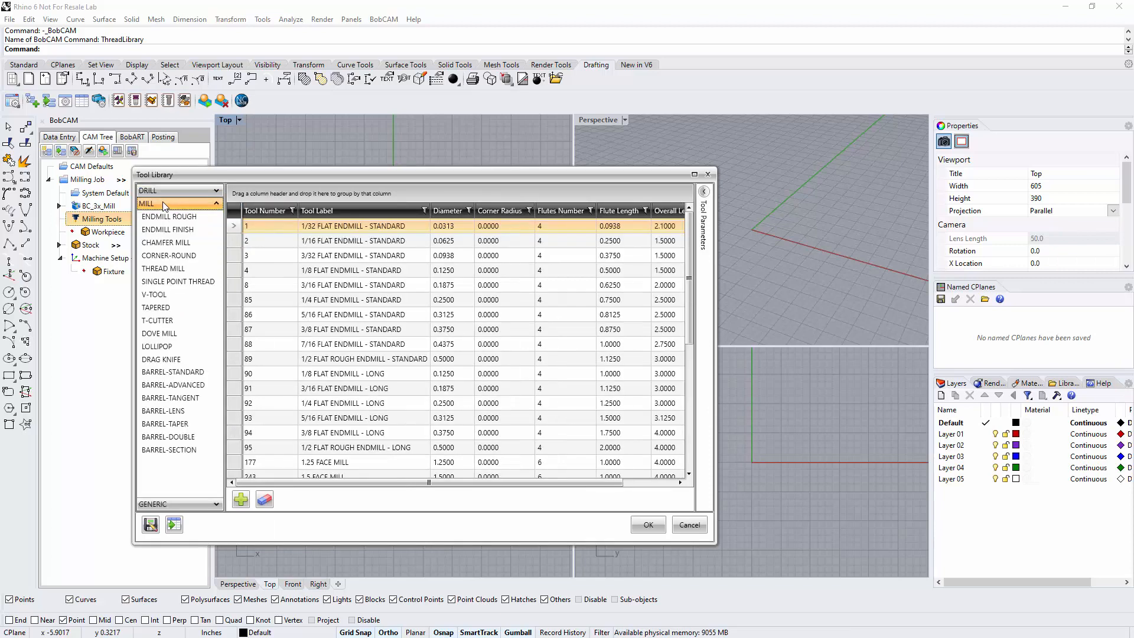
{"action": "left_click", "coordinate": [165, 204]}
{"action": "left_click", "coordinate": [164, 217]}
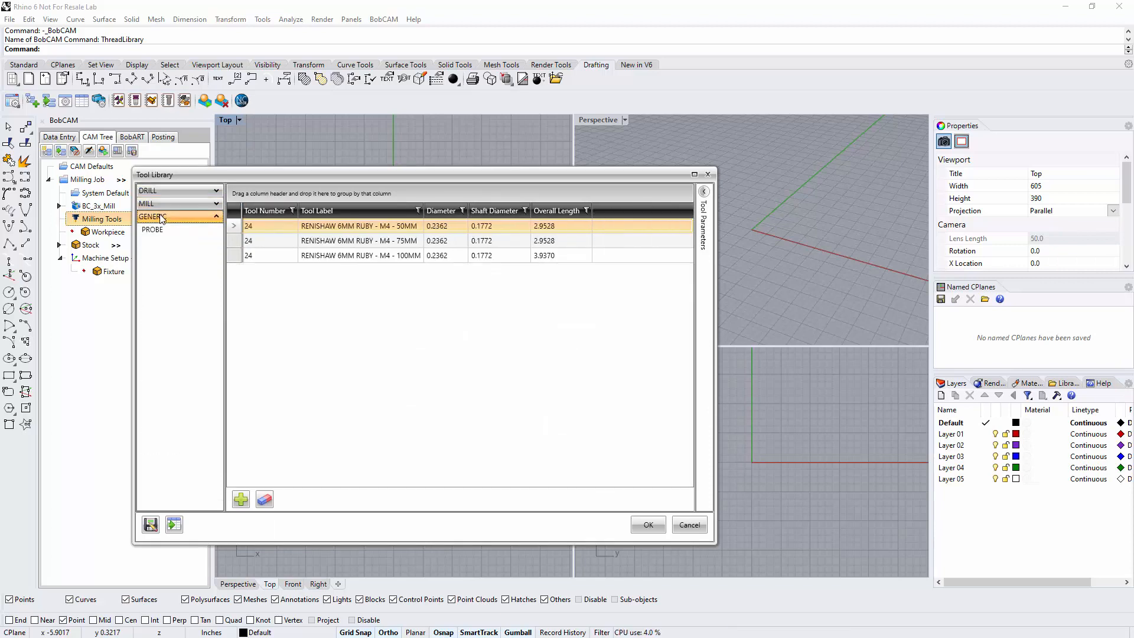
{"action": "left_click", "coordinate": [164, 217]}
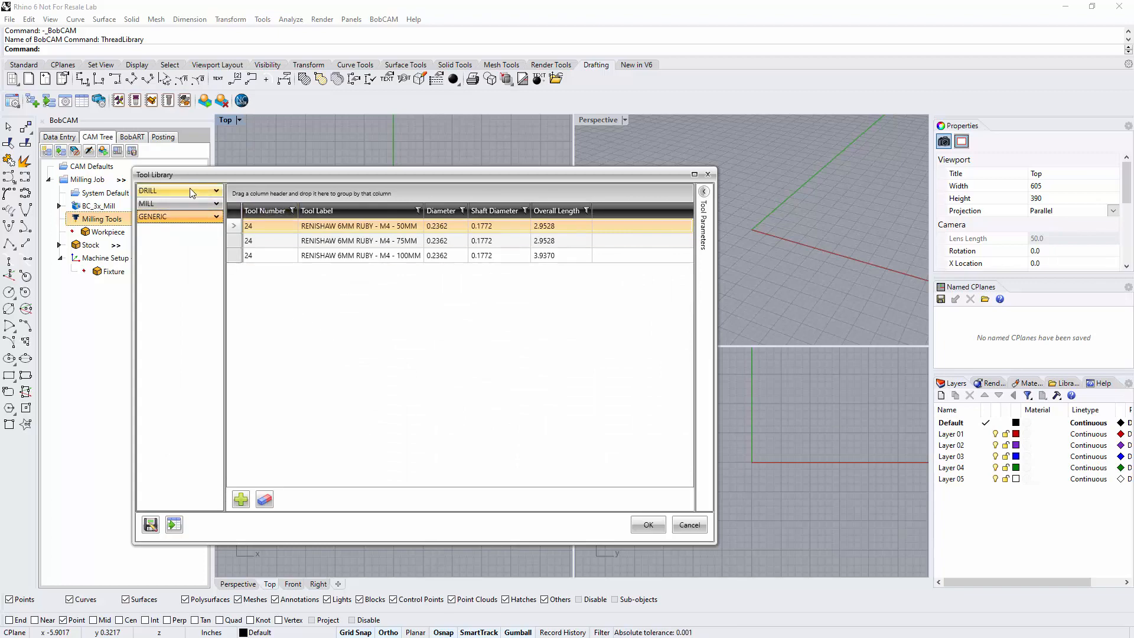
{"action": "left_click", "coordinate": [190, 206]}
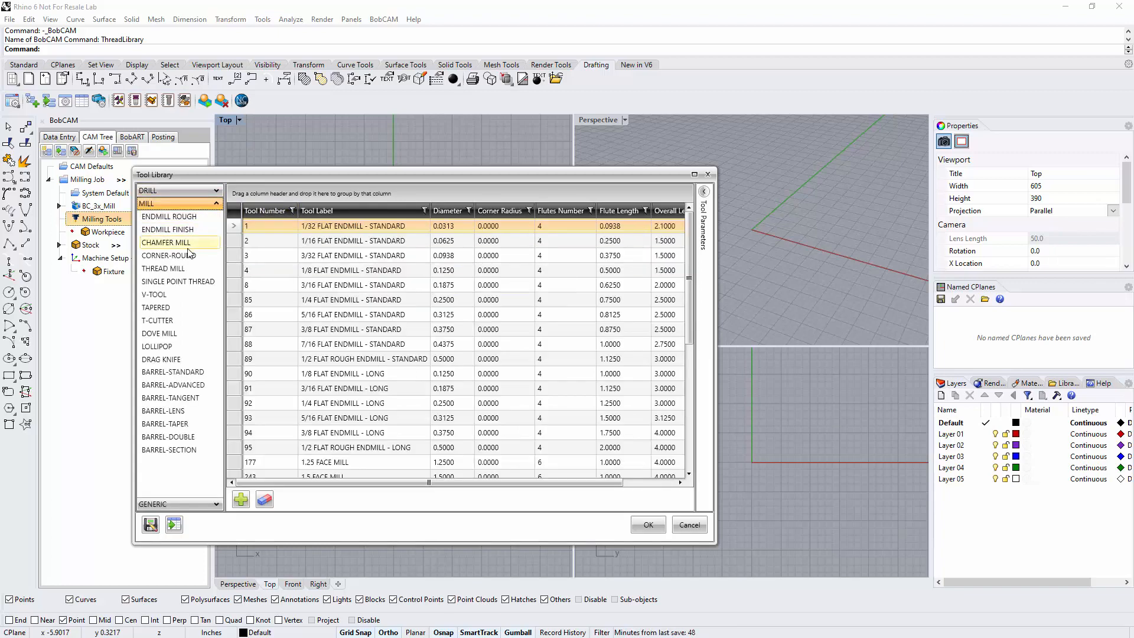
{"action": "scroll", "coordinate": [400, 319], "scroll_direction": "down", "scroll_amount": 5}
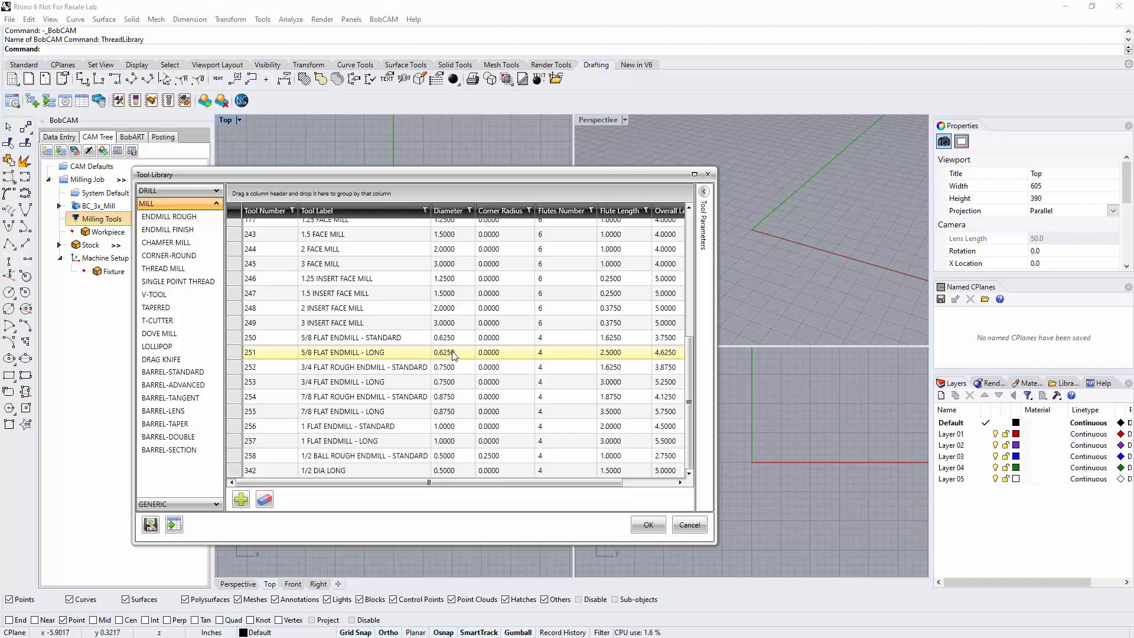
{"action": "left_click", "coordinate": [648, 528]}
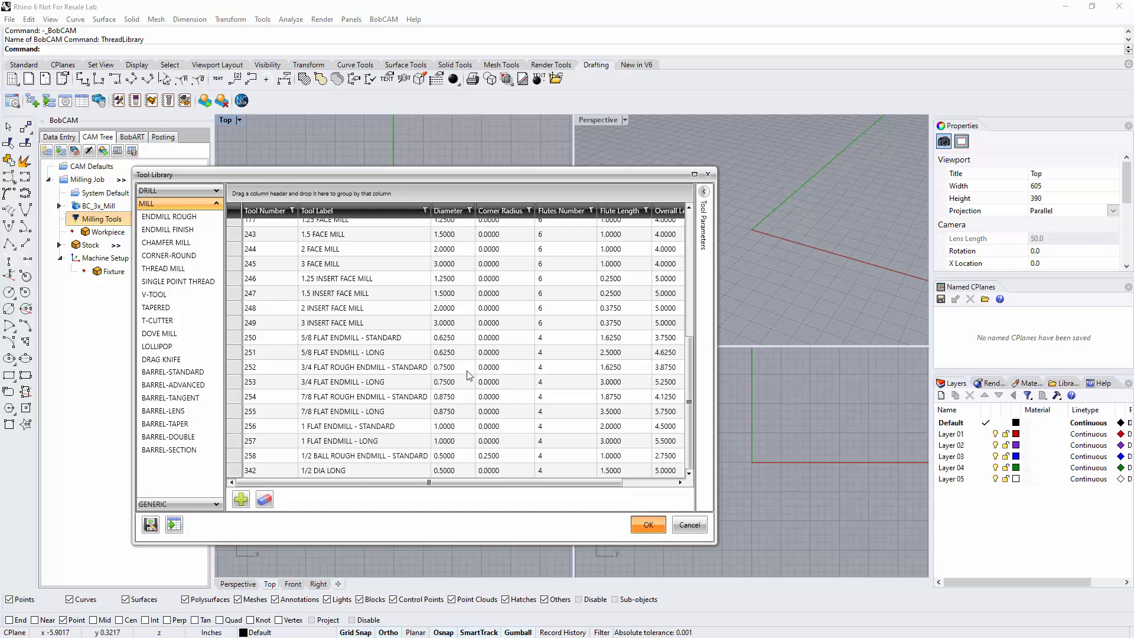
Add the 1/2 FLAT ROUGH ENDMILL - STANDARD from the tool library to the ENDMILL ROUGH category of the job's tool crib
{"action": "right_click", "coordinate": [108, 219]}
{"action": "left_click", "coordinate": [135, 247]}
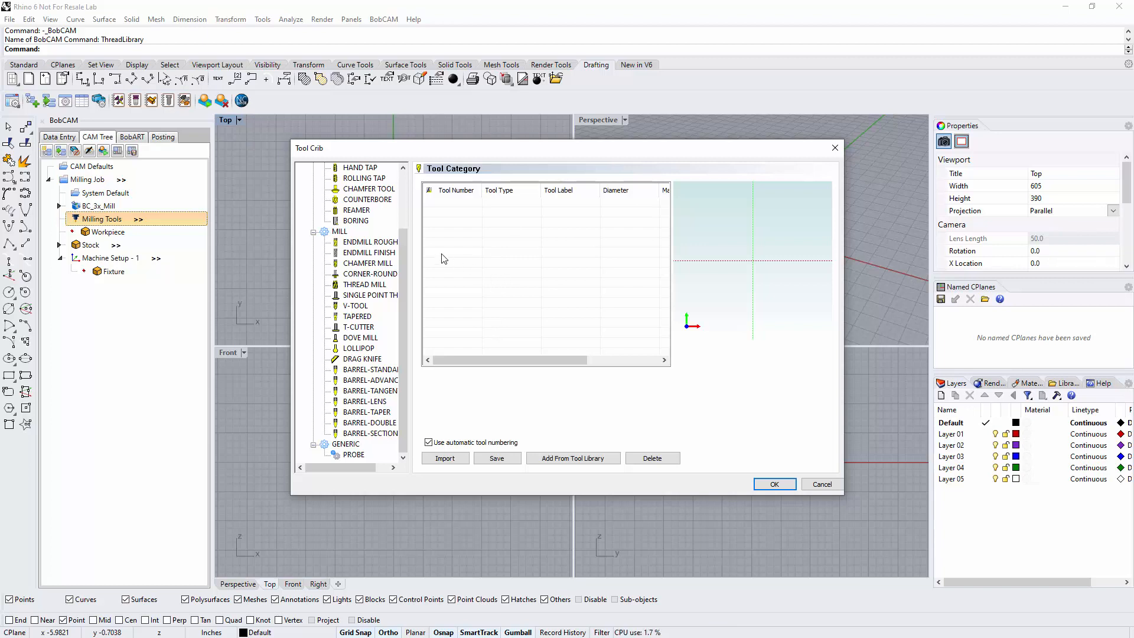
{"action": "left_click", "coordinate": [372, 242]}
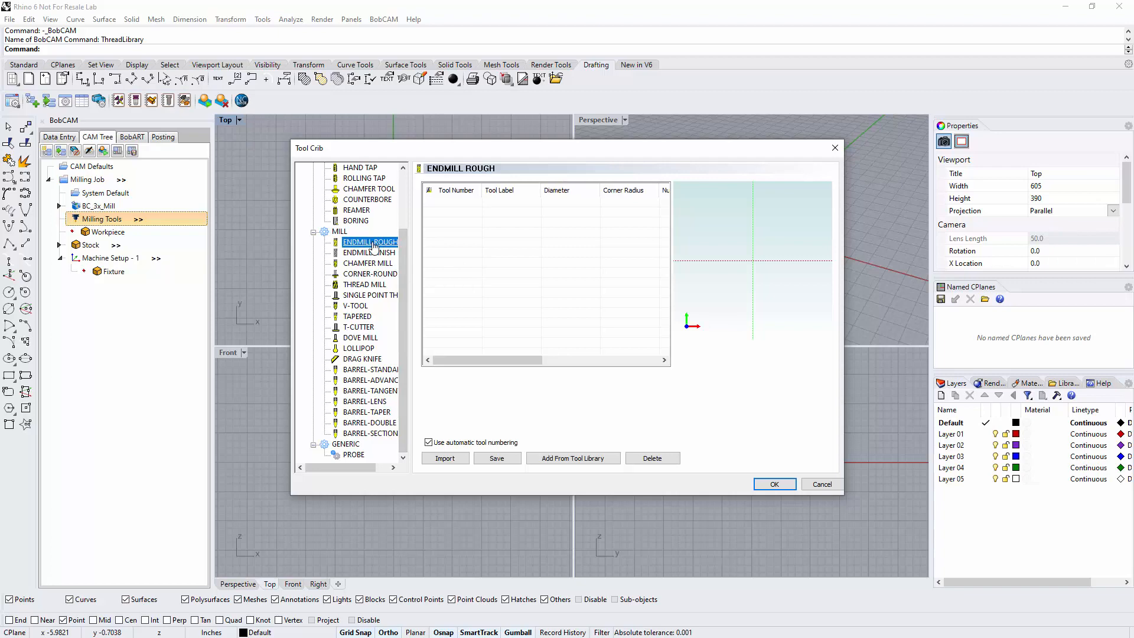
{"action": "left_click", "coordinate": [566, 459]}
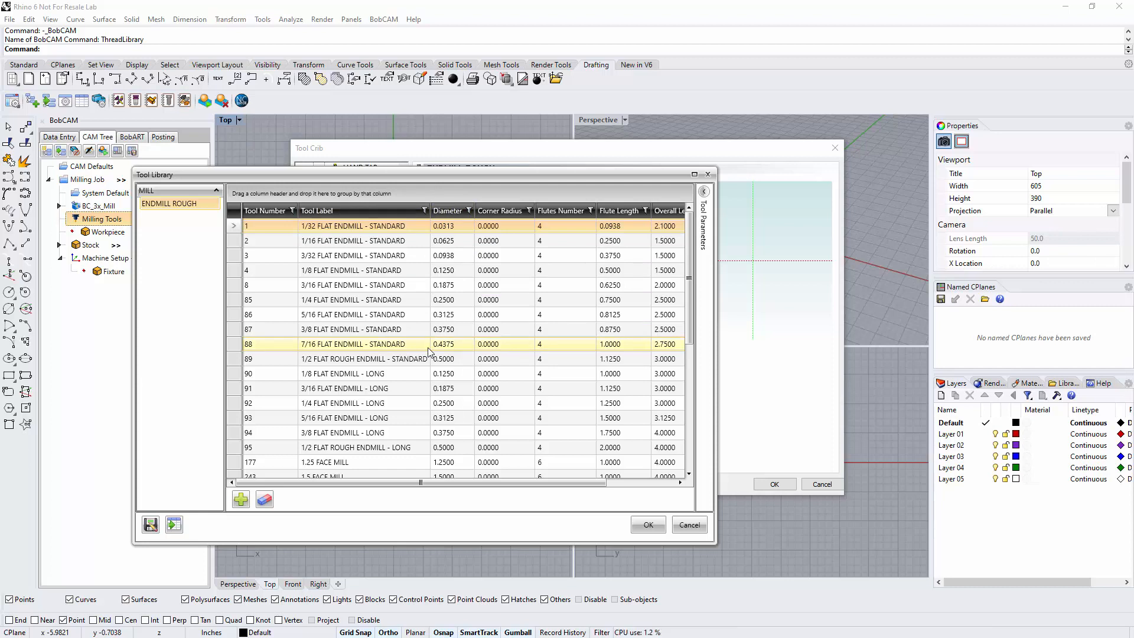
{"action": "left_click", "coordinate": [355, 362]}
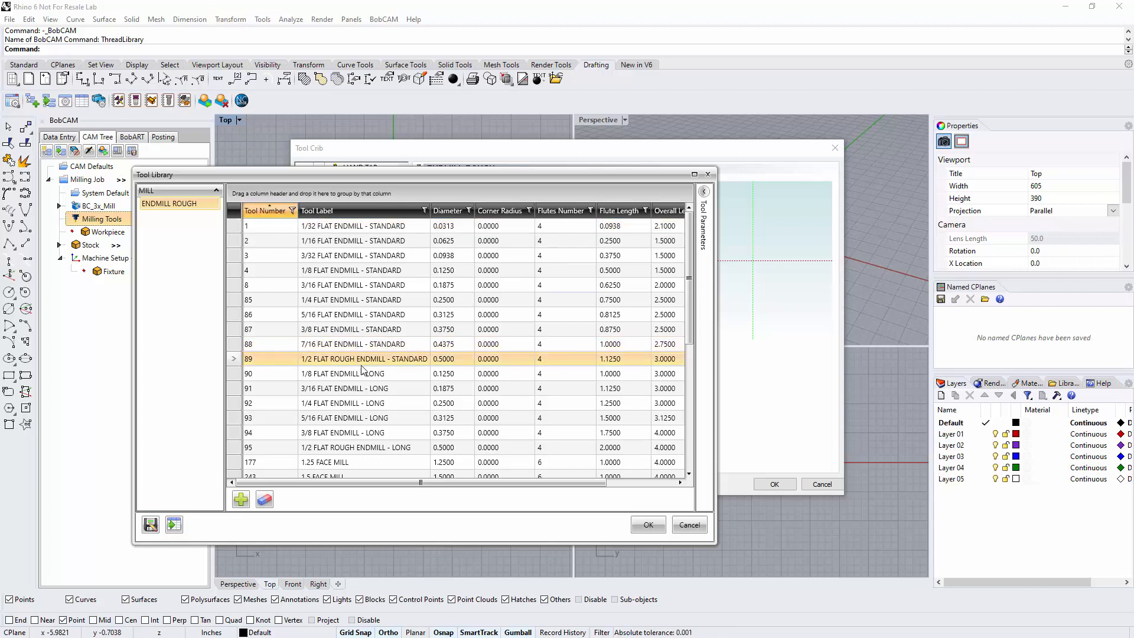
{"action": "left_click", "coordinate": [648, 527]}
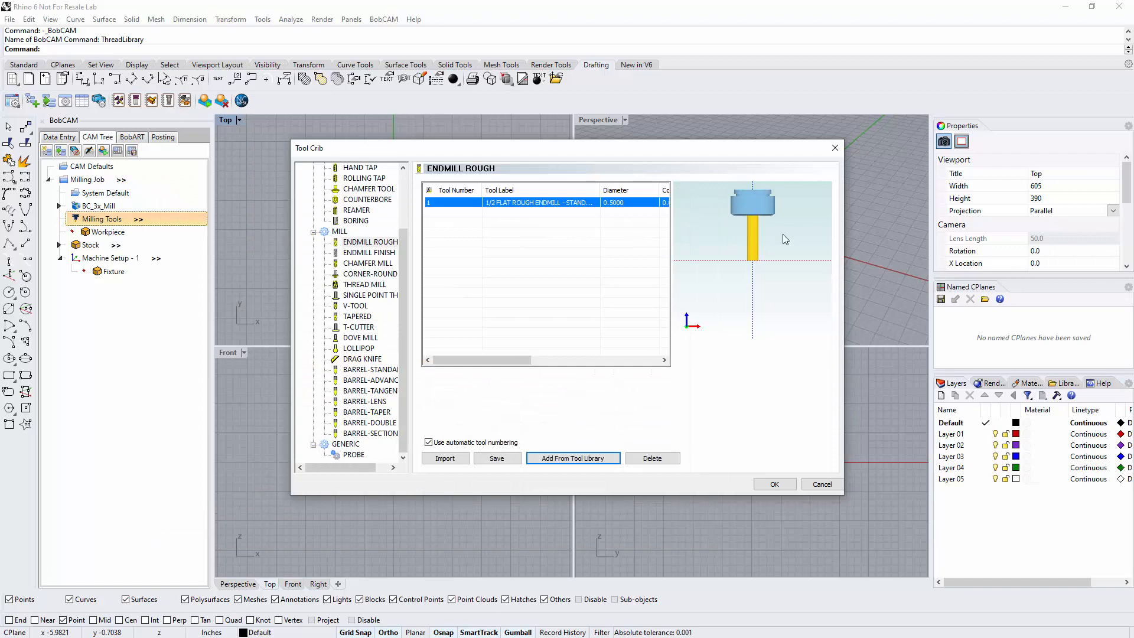
Add the custom 1/2 DIA LONG endmill from the tool library to the same tool crib category
{"action": "left_click", "coordinate": [581, 457]}
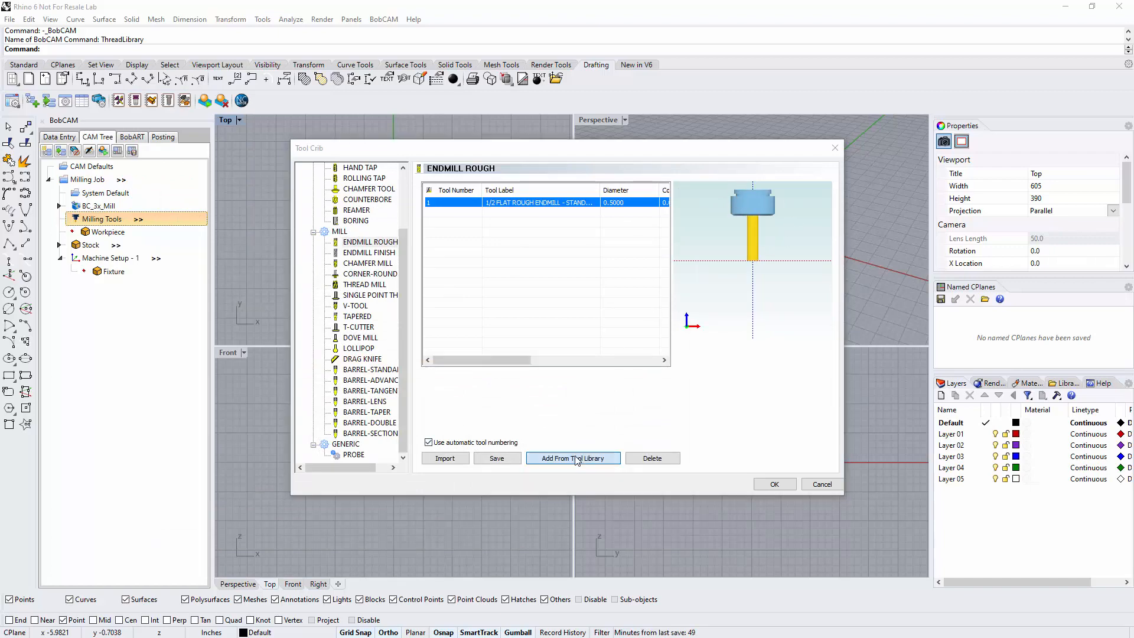
{"action": "scroll", "coordinate": [390, 390], "scroll_direction": "down", "scroll_amount": 10}
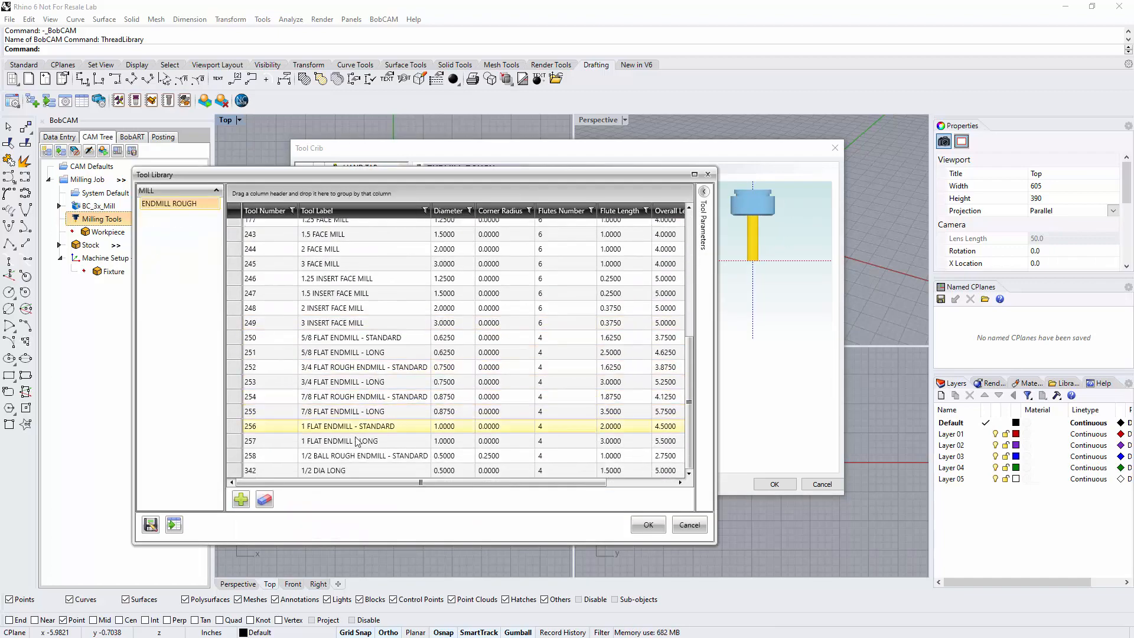
{"action": "left_click", "coordinate": [346, 472]}
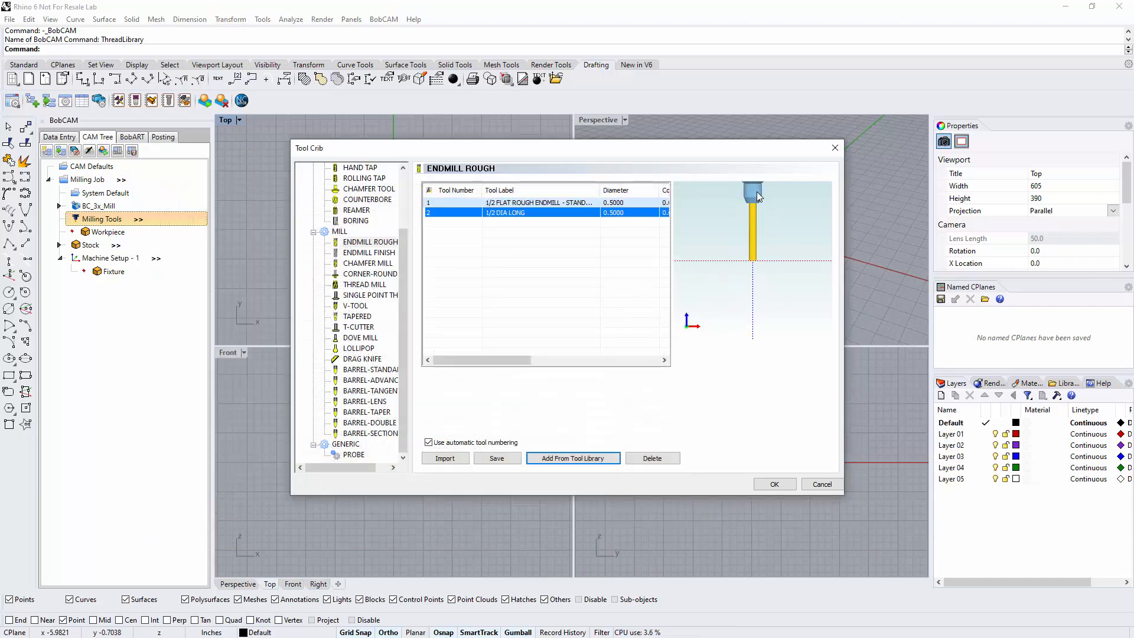
Inspect the 1/2 DIA LONG tool and holder assembly in the preview, and accept the tool crib
{"action": "middle_click_drag", "start_coordinate": [756, 194], "coordinate": [755, 232]}
{"action": "scroll", "coordinate": [746, 222], "scroll_direction": "up", "scroll_amount": 3}
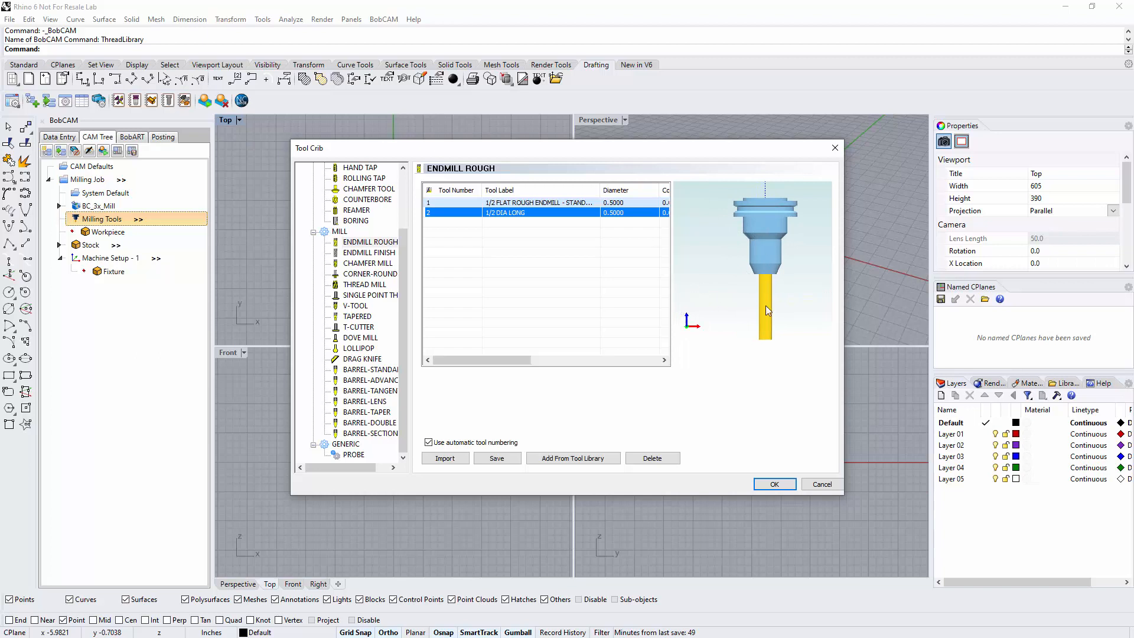
{"action": "scroll", "coordinate": [764, 291], "scroll_direction": "down", "scroll_amount": 4}
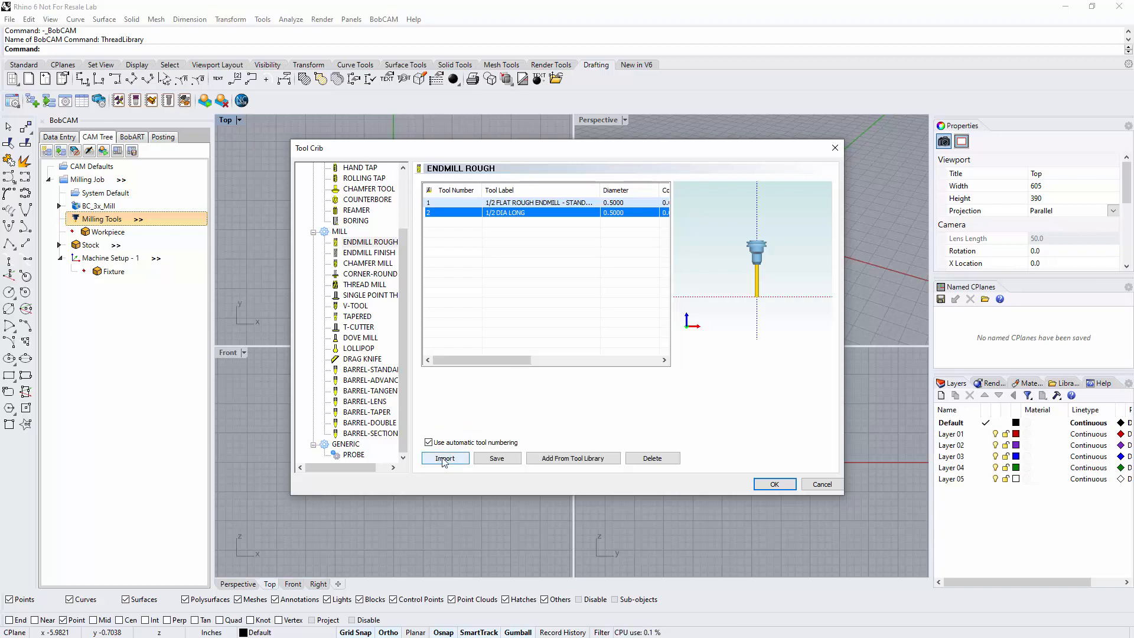
{"action": "left_click", "coordinate": [774, 483]}
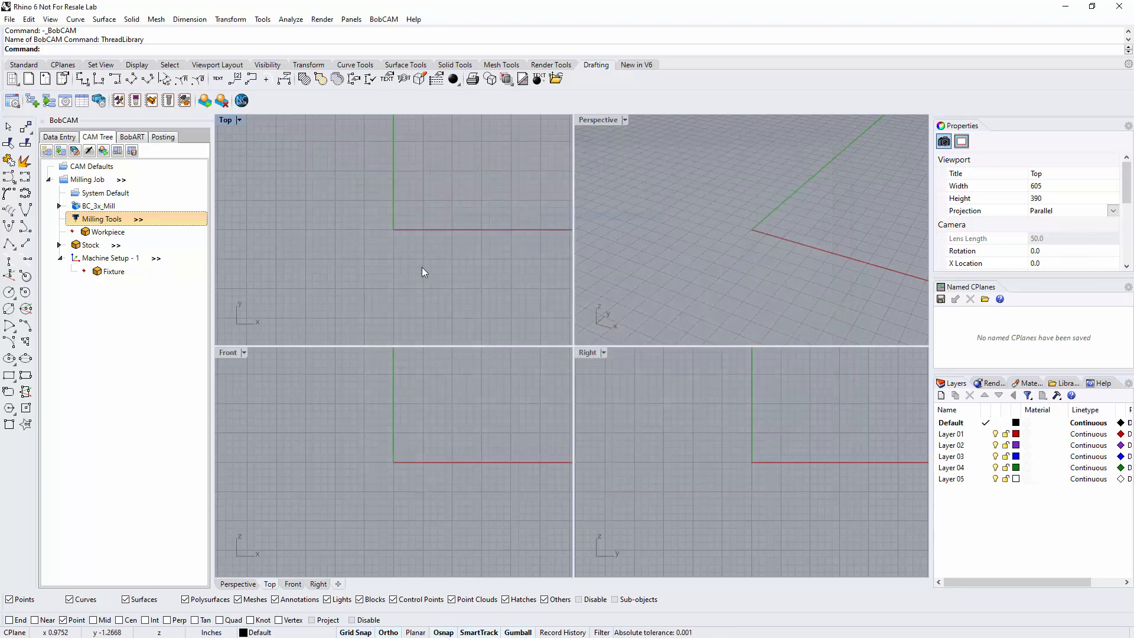